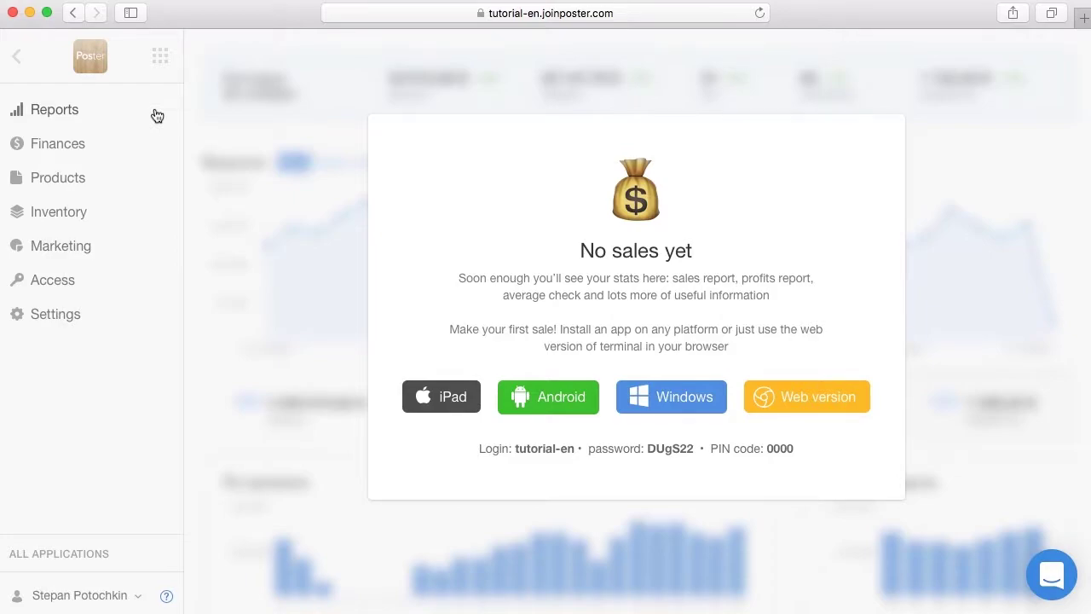
- Open the Products and dishes categories page from the Products section
{"action": "left_click", "coordinate": [84, 181]}
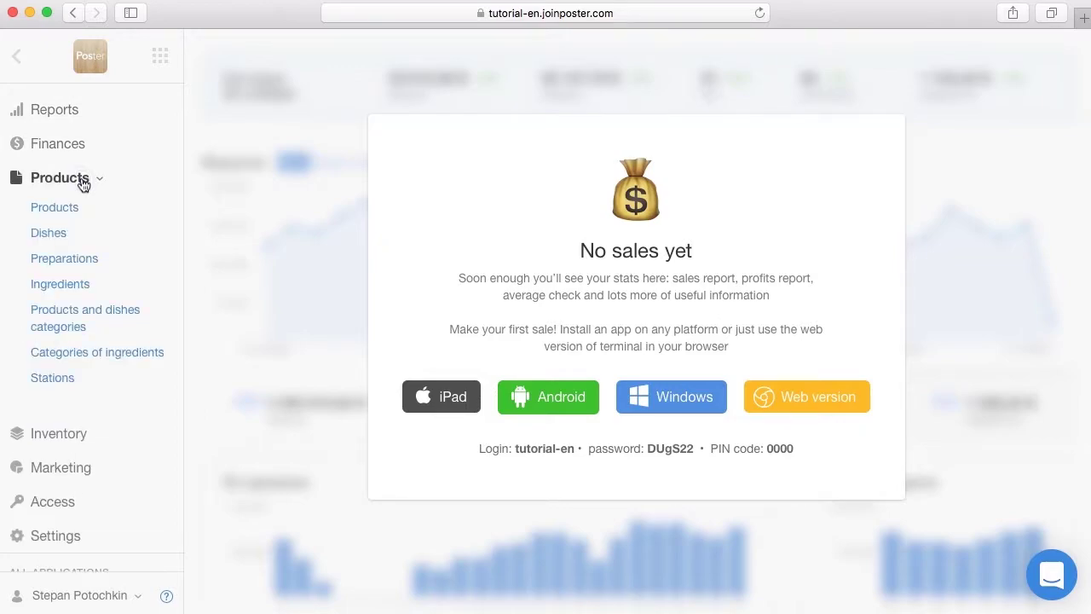
{"action": "left_click", "coordinate": [70, 317]}
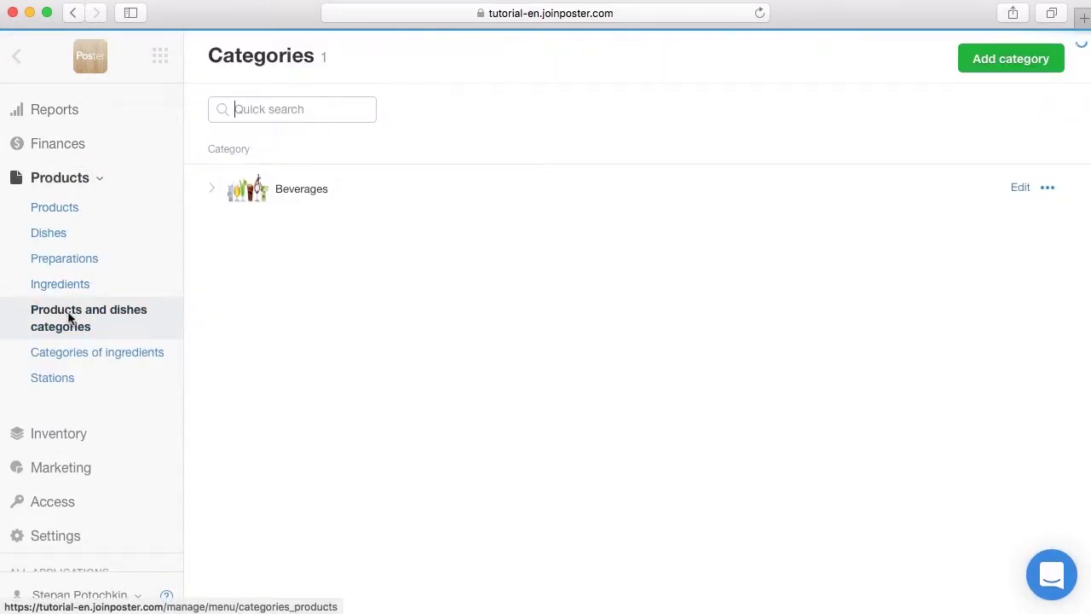
- Add a Pastry category at Top screen level with the Pastry.jpg photo and save it
{"action": "left_click", "coordinate": [984, 64]}
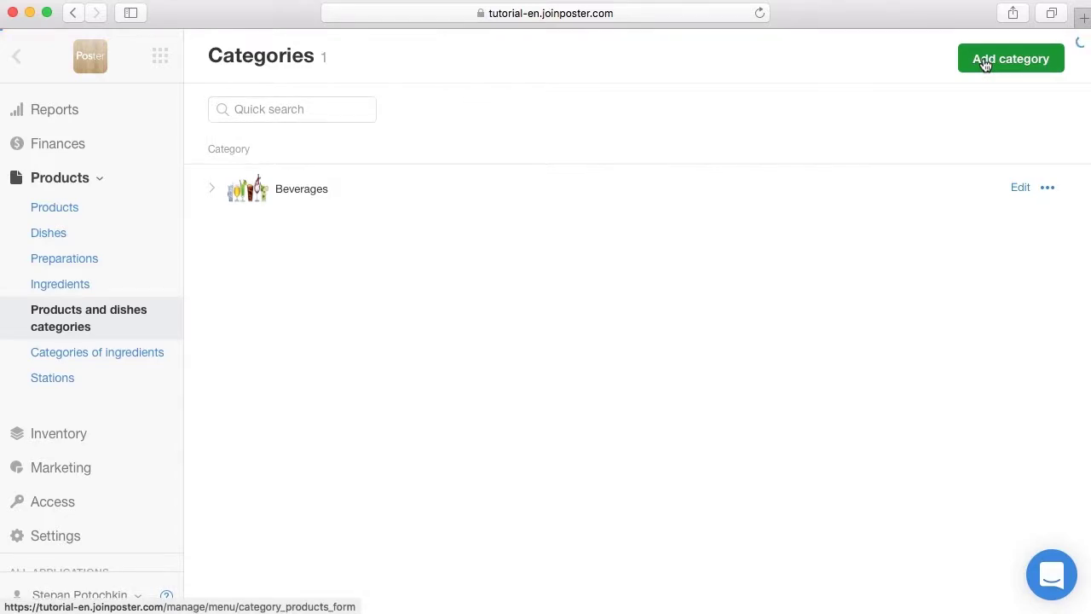
{"action": "type", "text": "Pastry"}
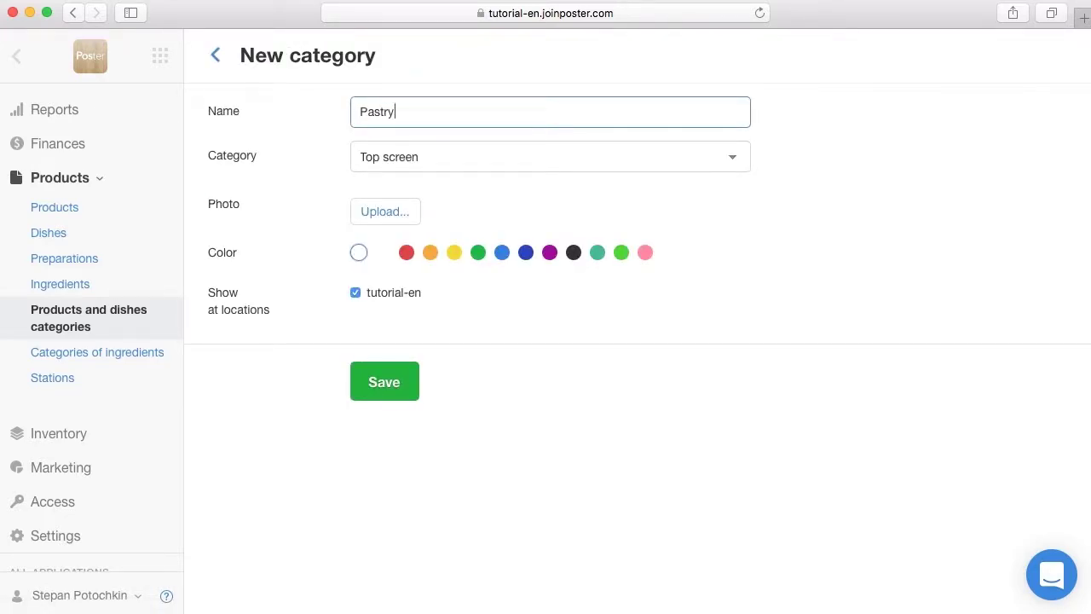
{"action": "left_click", "coordinate": [736, 164]}
{"action": "left_click", "coordinate": [737, 165]}
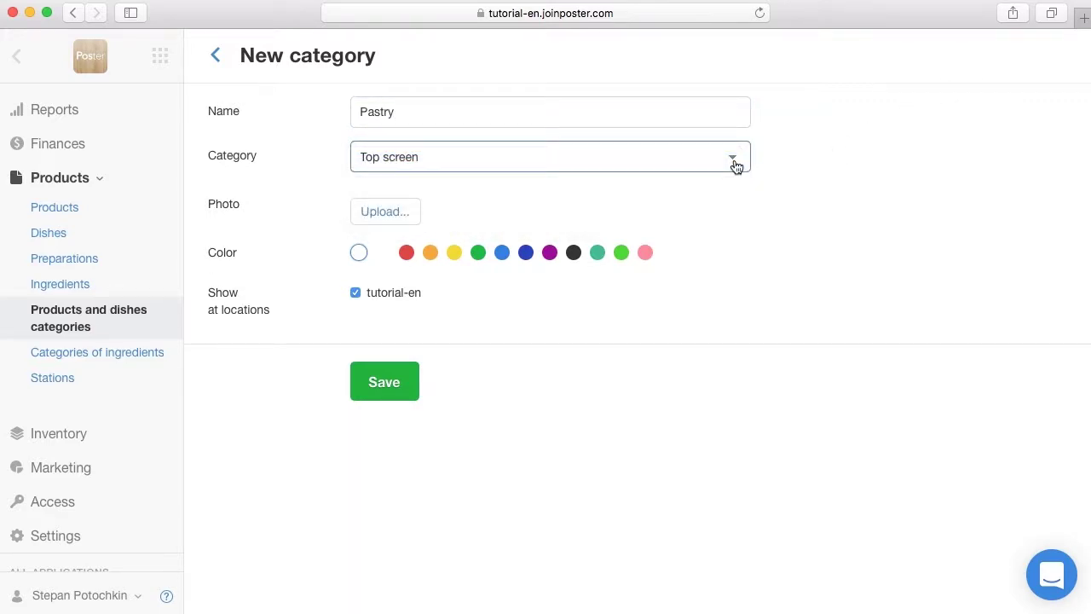
{"action": "left_click", "coordinate": [400, 211]}
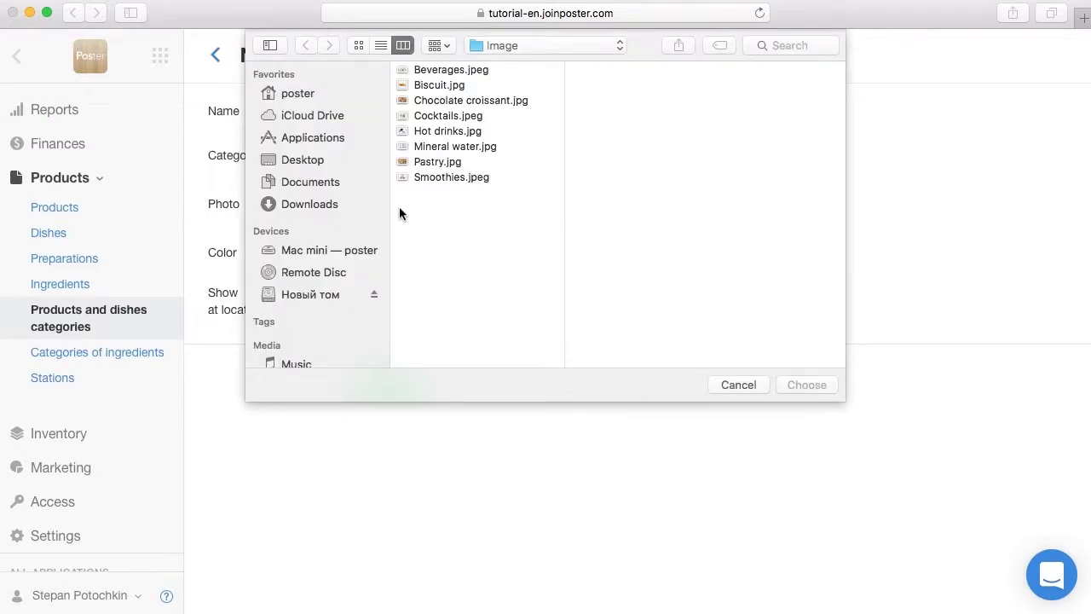
{"action": "left_click", "coordinate": [426, 162]}
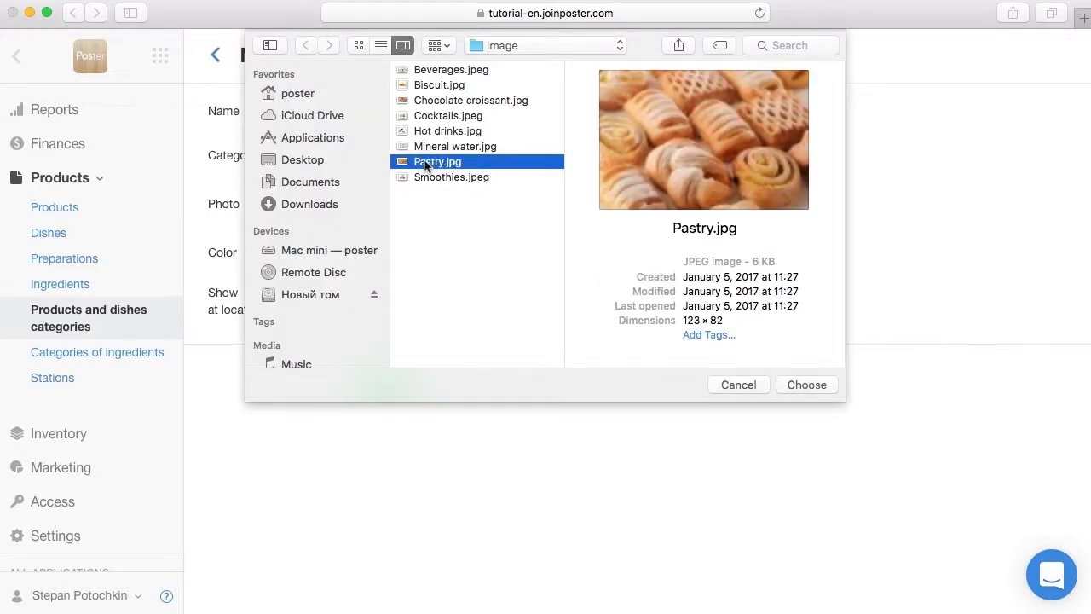
{"action": "left_click", "coordinate": [806, 384]}
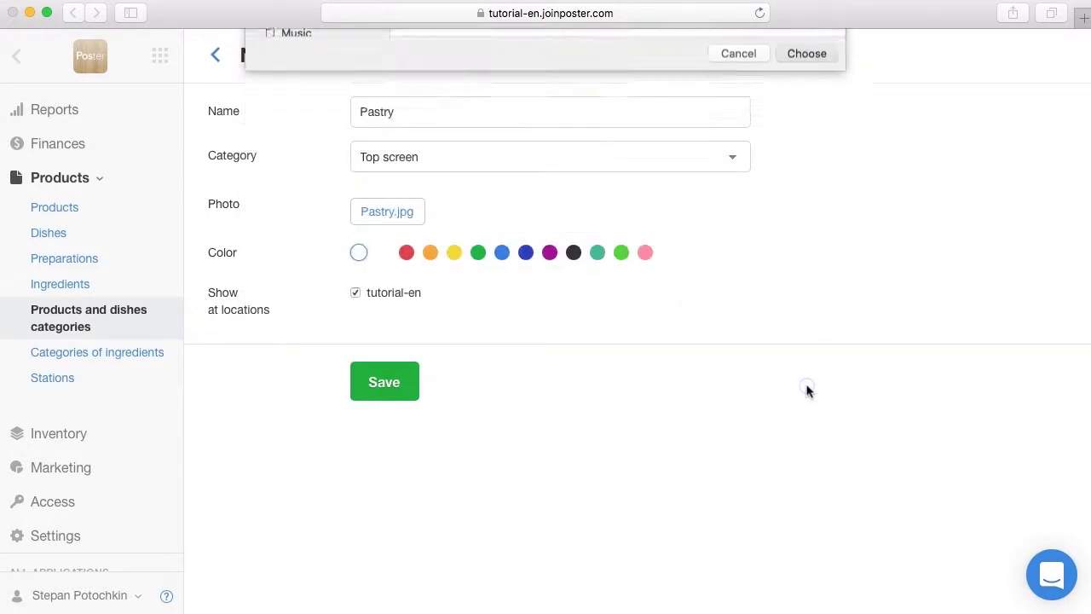
{"action": "left_click", "coordinate": [408, 385]}
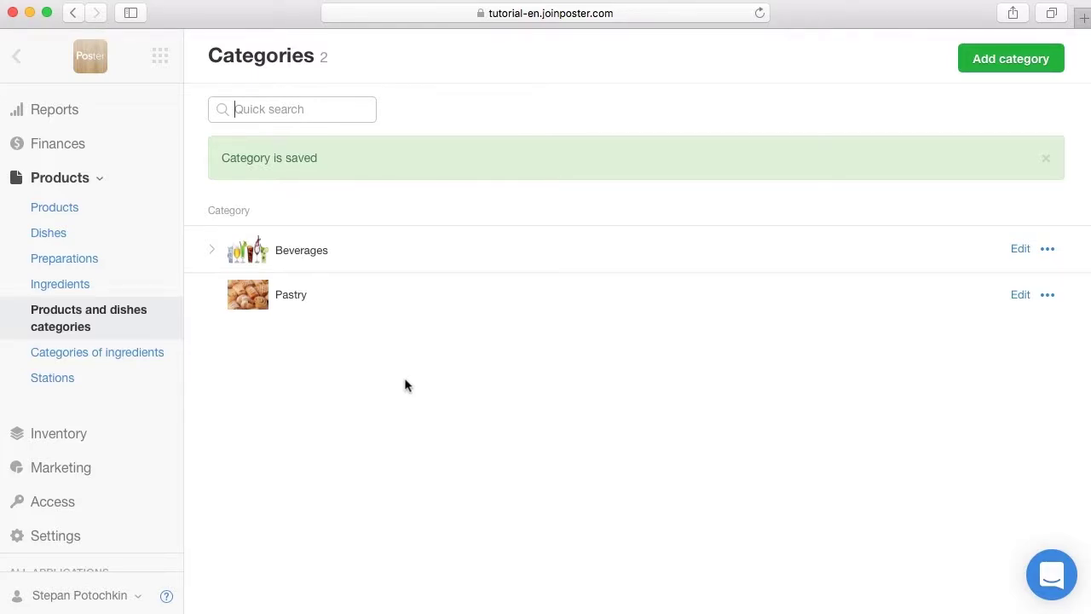
- Create Hot drinks under Beverages with the Hot drinks.jpg photo, save, and expand Beverages
{"action": "left_click", "coordinate": [213, 251]}
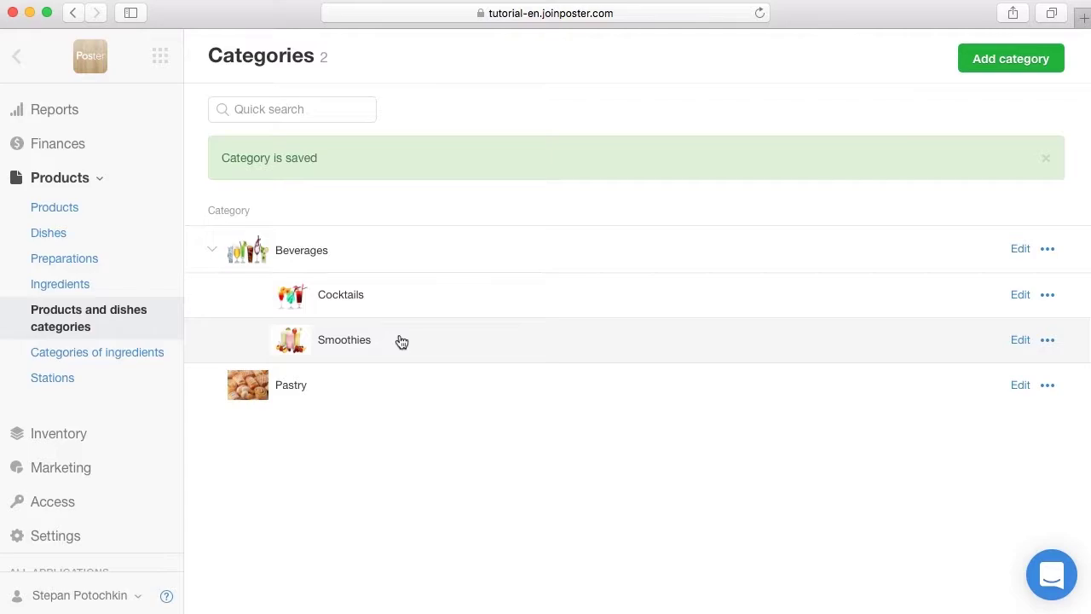
{"action": "left_click", "coordinate": [1006, 62]}
{"action": "type", "text": "Hot drinks"}
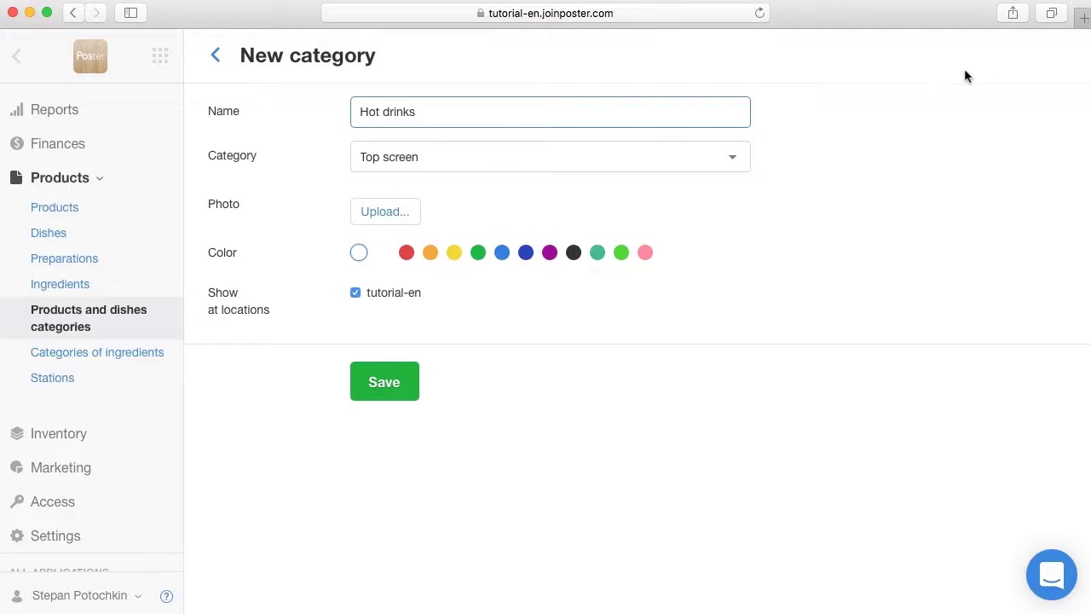
{"action": "left_click", "coordinate": [729, 155]}
{"action": "left_click", "coordinate": [719, 179]}
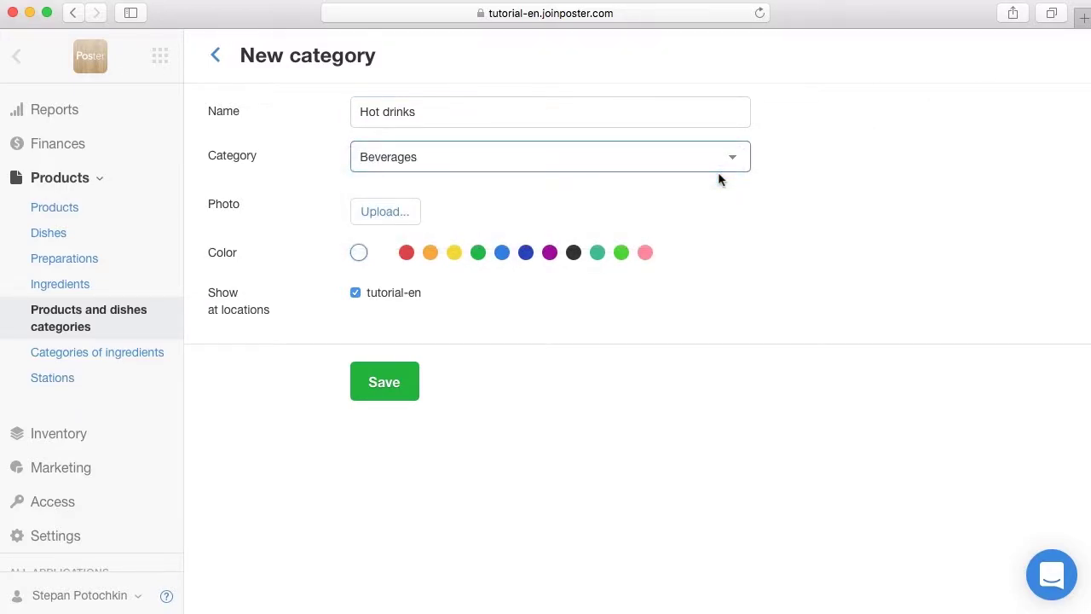
{"action": "left_click", "coordinate": [400, 212]}
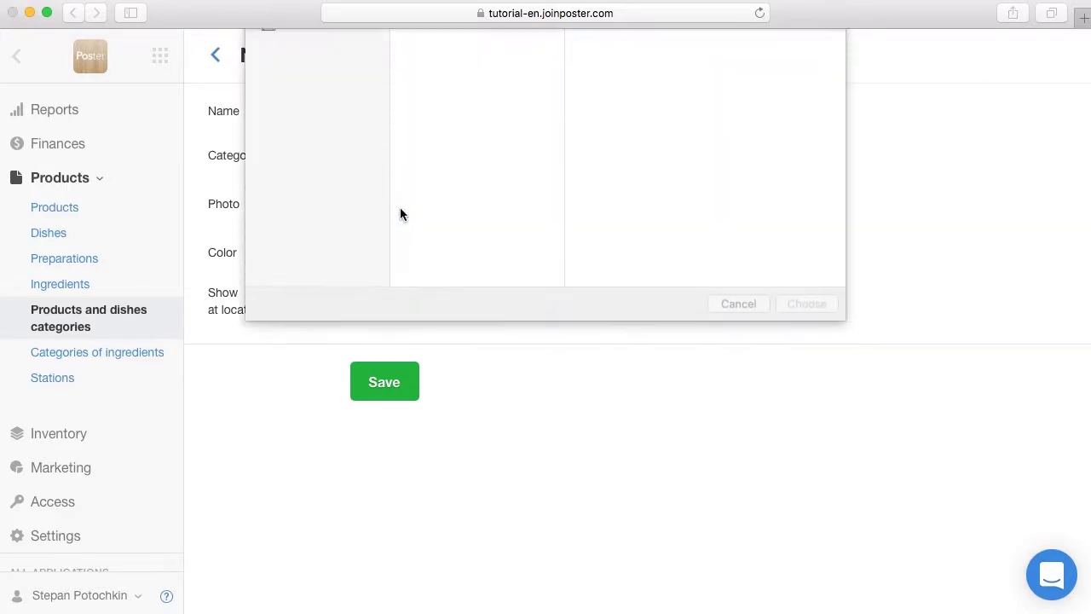
{"action": "left_click", "coordinate": [440, 133]}
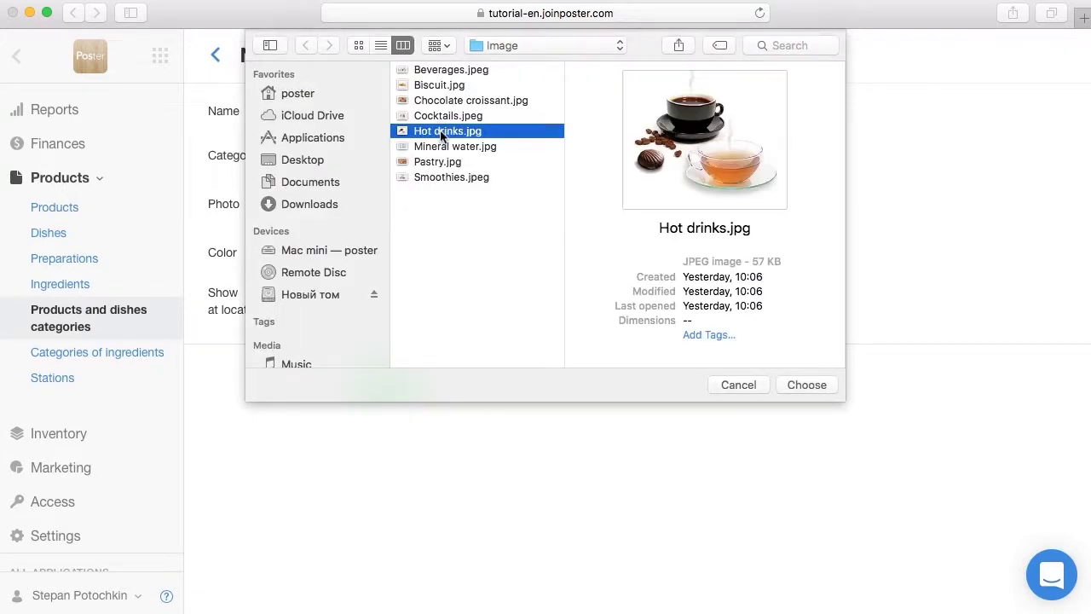
{"action": "left_click", "coordinate": [806, 385]}
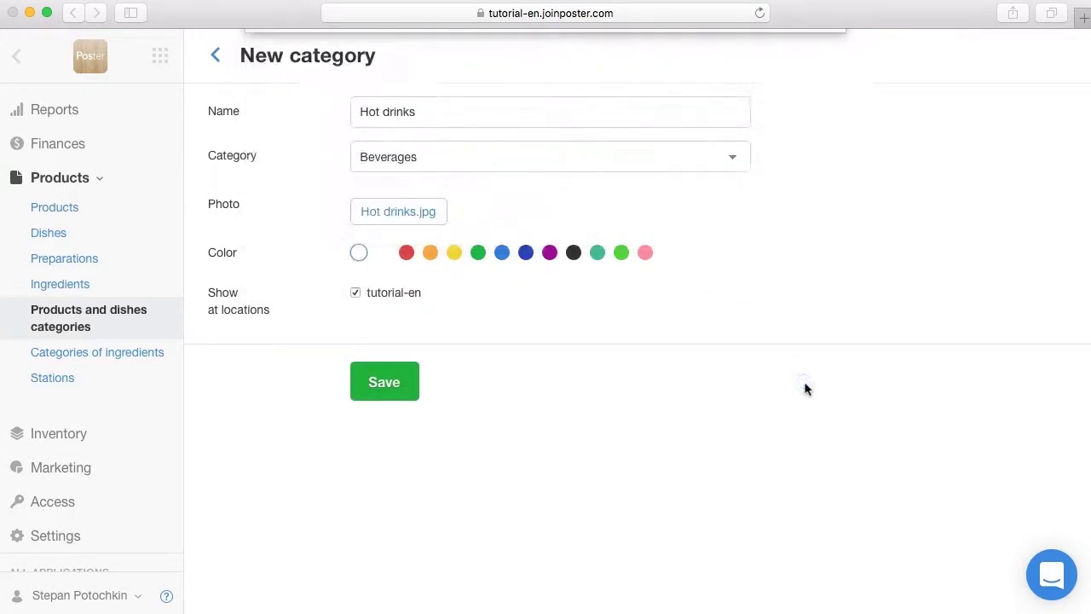
{"action": "left_click", "coordinate": [384, 382]}
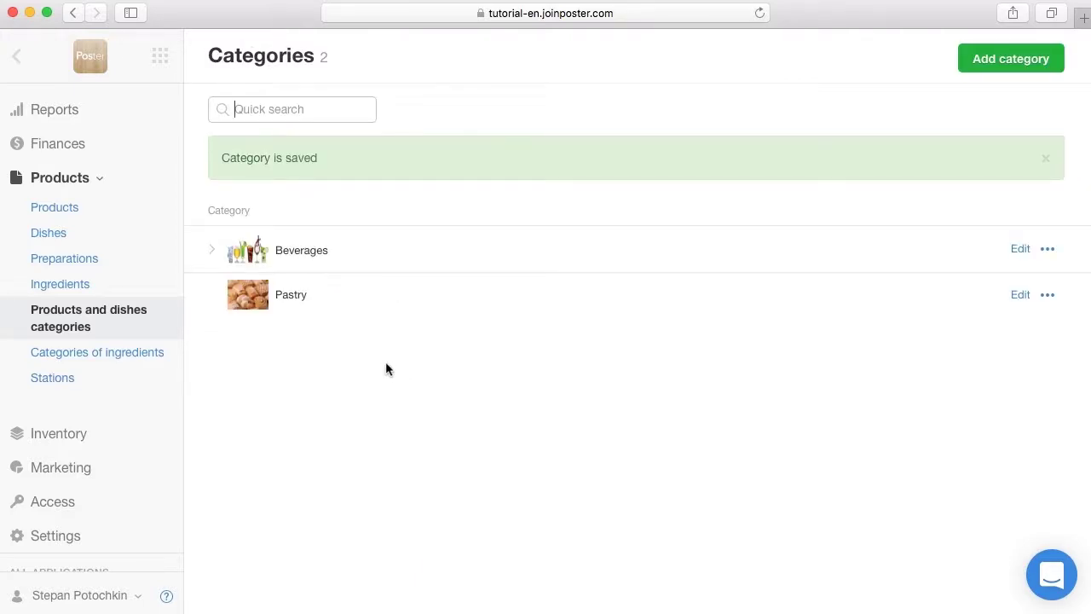
{"action": "left_click", "coordinate": [214, 251]}
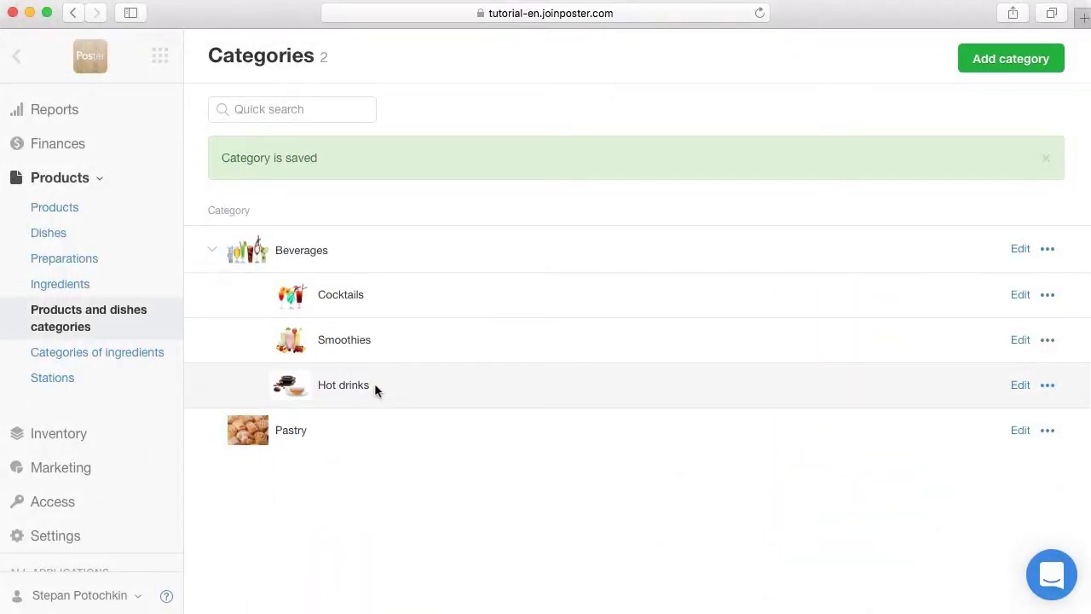
- Go to the Products list
{"action": "left_click", "coordinate": [70, 210]}
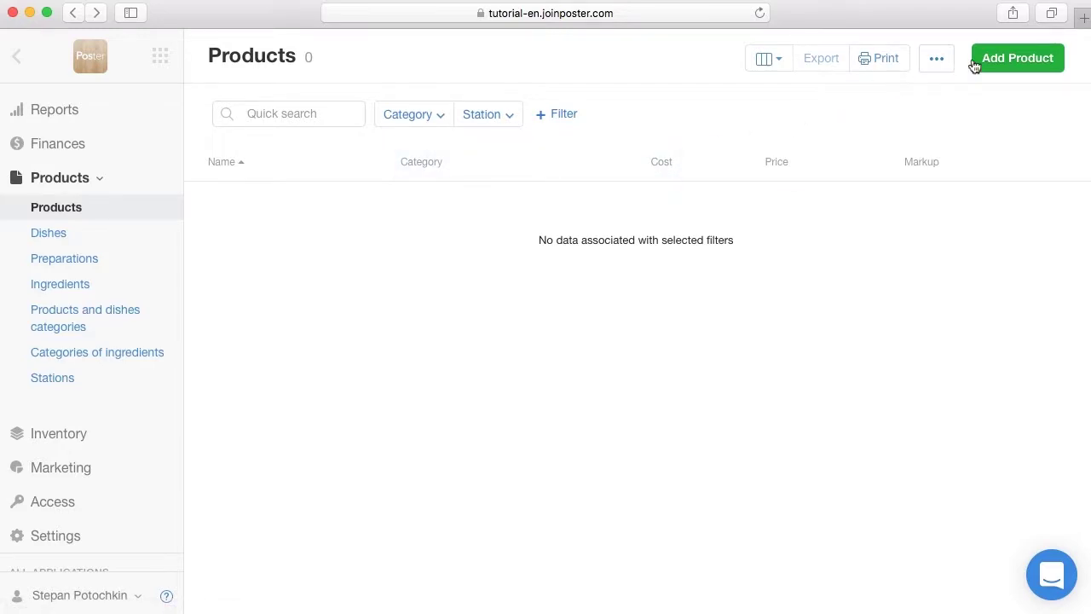
- Start a Mineral water product in the Beverages category, prepared at the Bar station
{"action": "left_click", "coordinate": [989, 58]}
{"action": "type", "text": "Mineral water"}
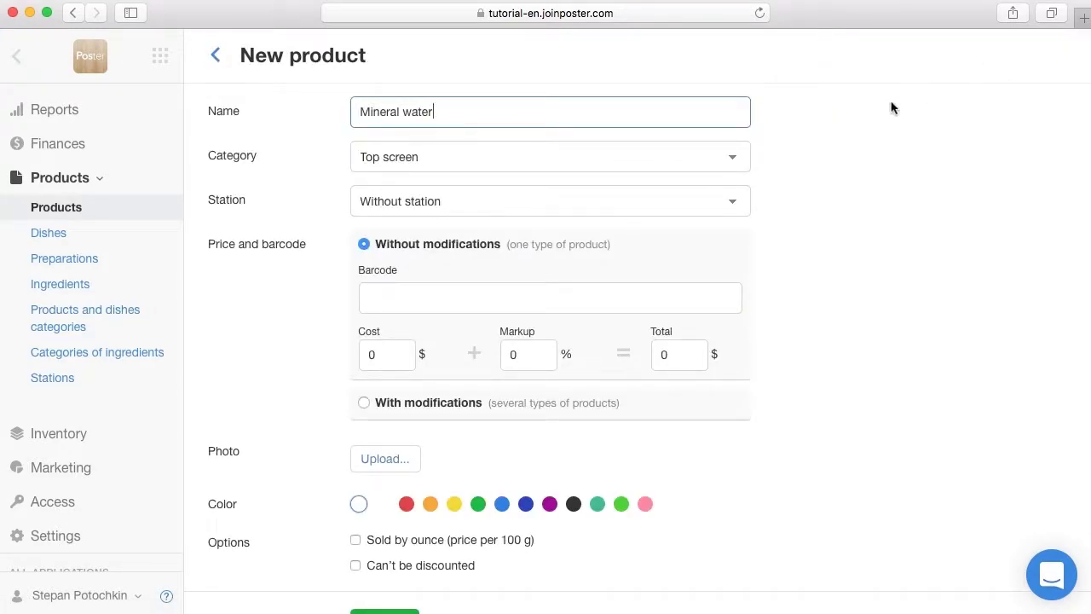
{"action": "left_click", "coordinate": [734, 160]}
{"action": "left_click", "coordinate": [726, 180]}
{"action": "left_click", "coordinate": [722, 197]}
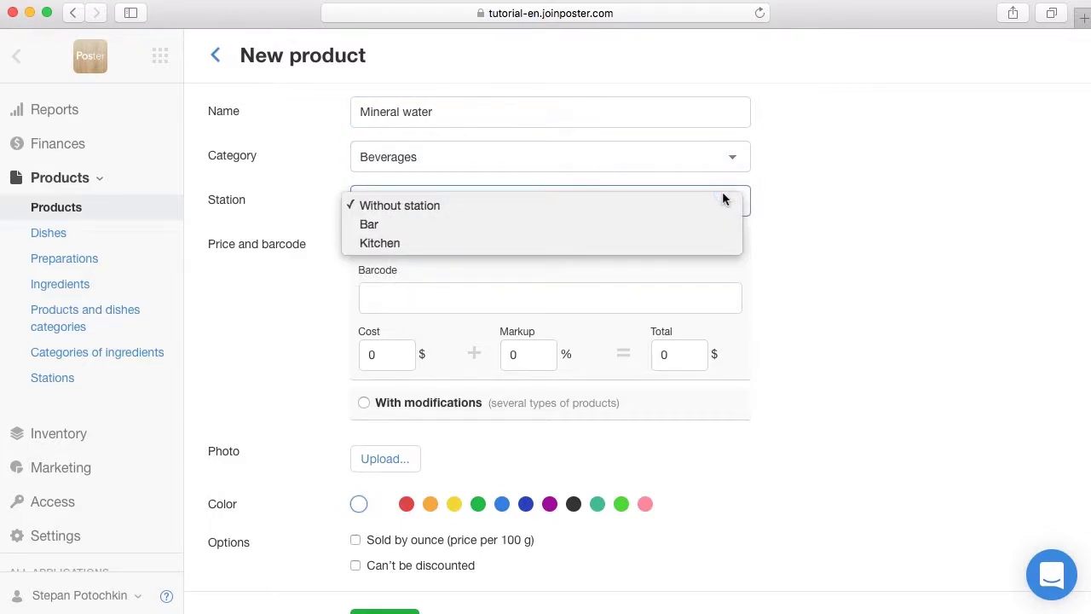
{"action": "left_click", "coordinate": [719, 225]}
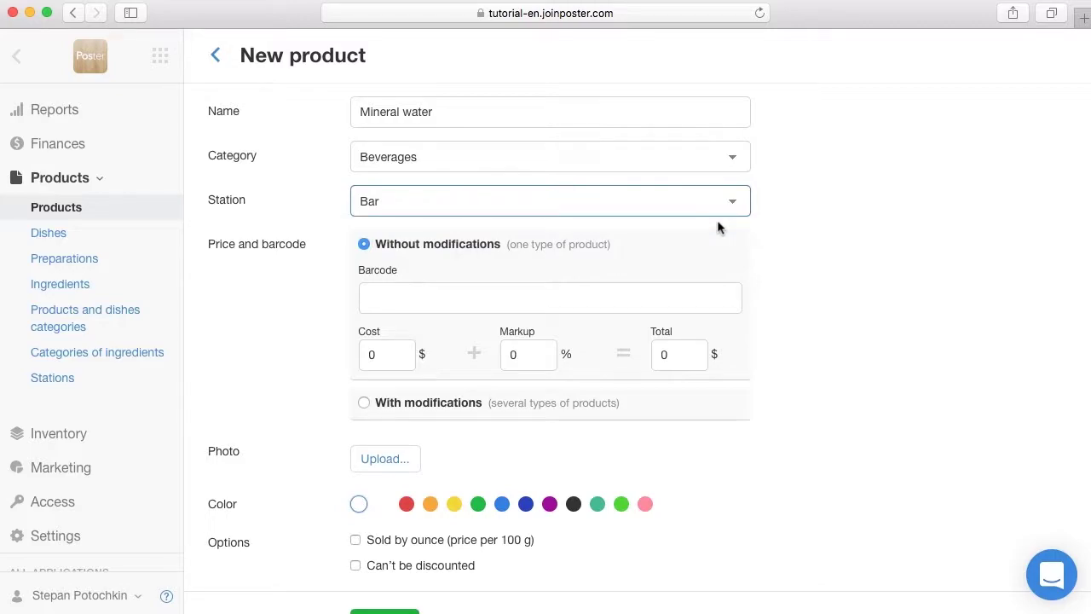
- Set Mineral water's price to $1, attach Mineral water.jpg, and save it
{"action": "left_click", "coordinate": [676, 359]}
{"action": "type", "text": "1"}
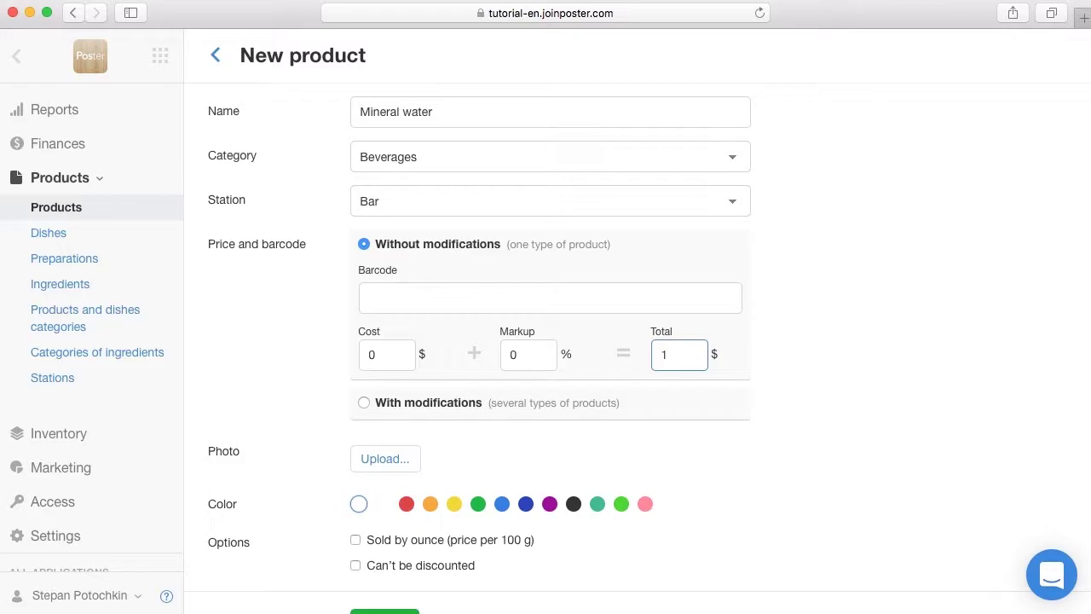
{"action": "left_click", "coordinate": [408, 458]}
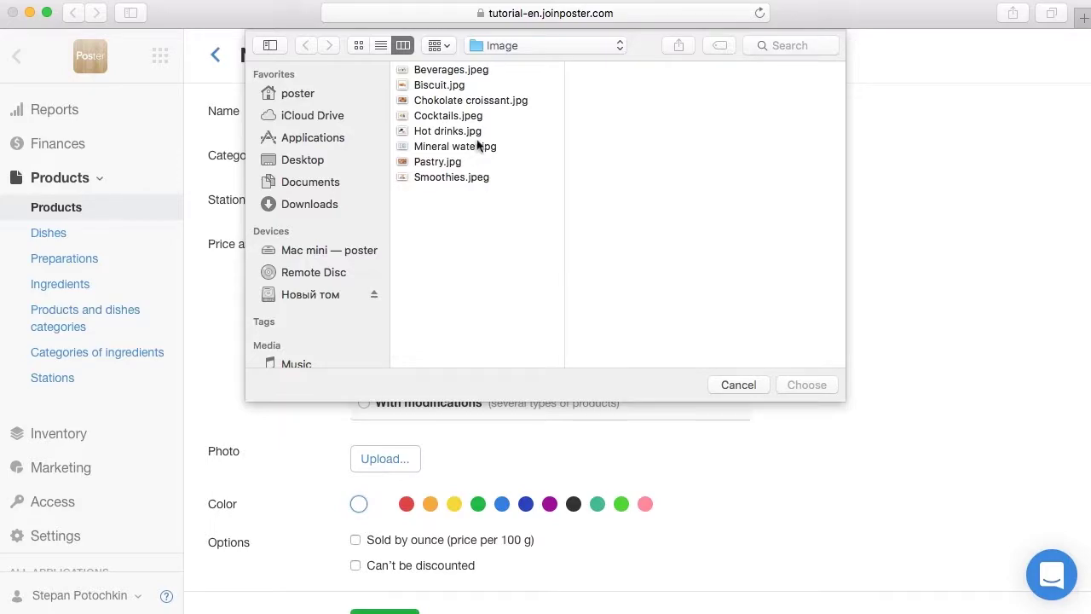
{"action": "left_click", "coordinate": [478, 147]}
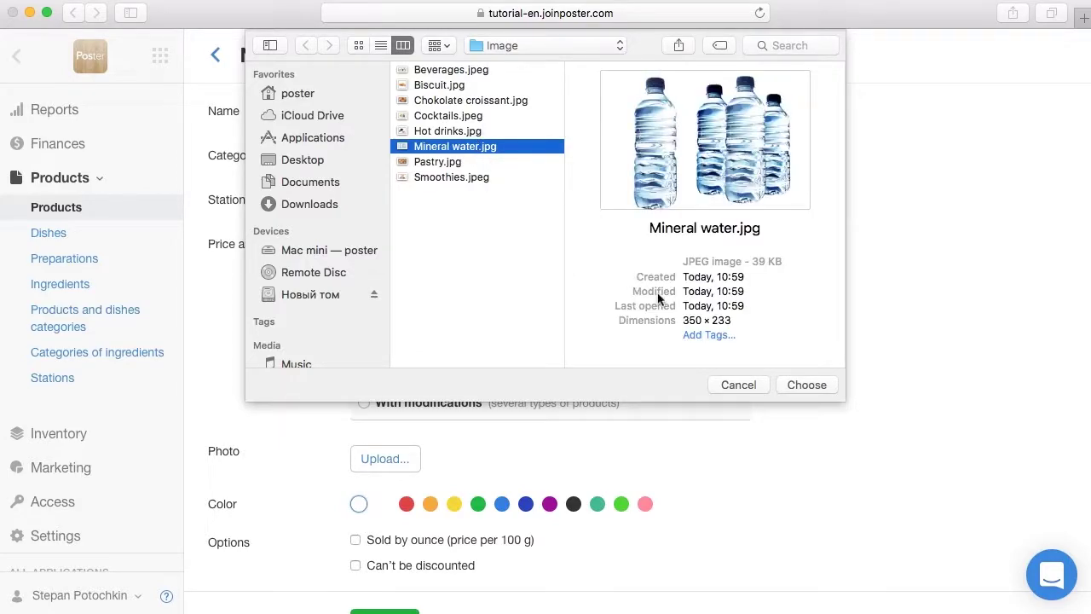
{"action": "left_click", "coordinate": [804, 382]}
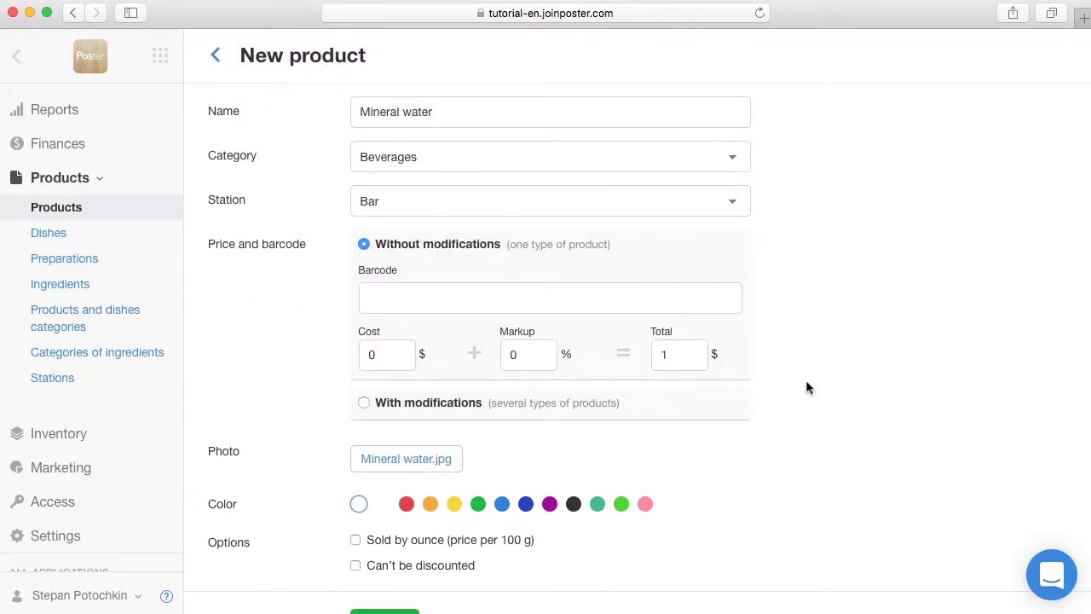
{"action": "scroll", "coordinate": [807, 388], "scroll_direction": "down", "scroll_amount": 2}
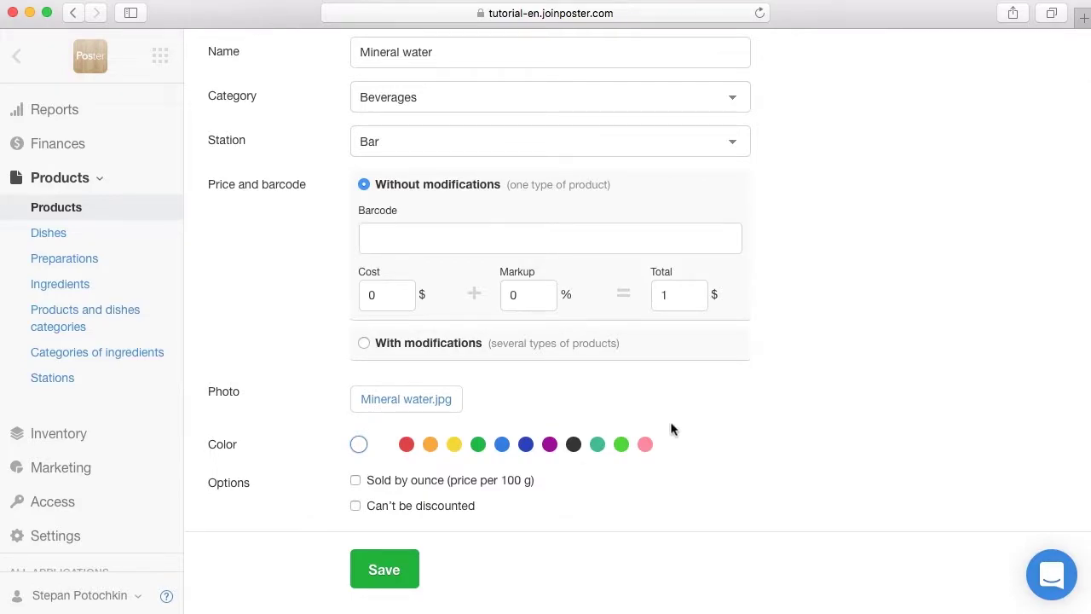
{"action": "left_click", "coordinate": [397, 568]}
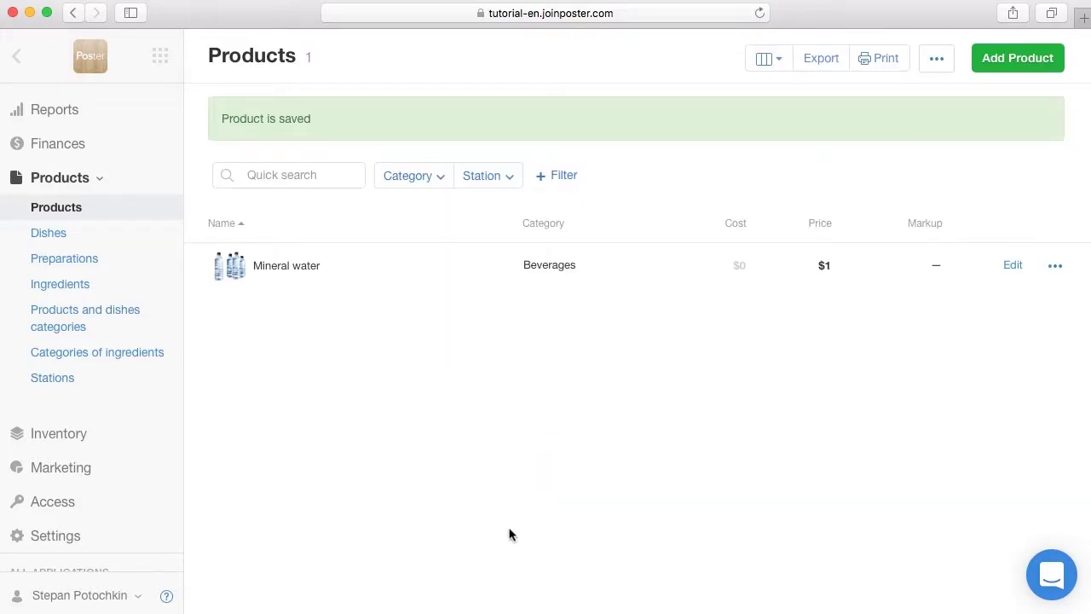
- Start a Biscuit product in Pastry, assign its station, and mark it sold by ounce
{"action": "left_click", "coordinate": [1030, 62]}
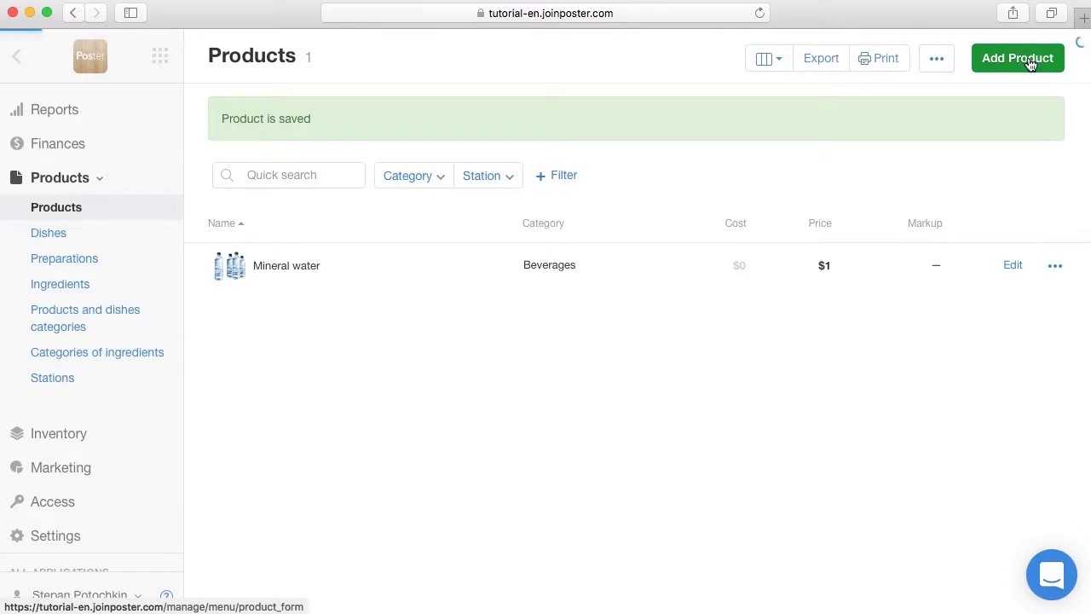
{"action": "type", "text": "Biscuit"}
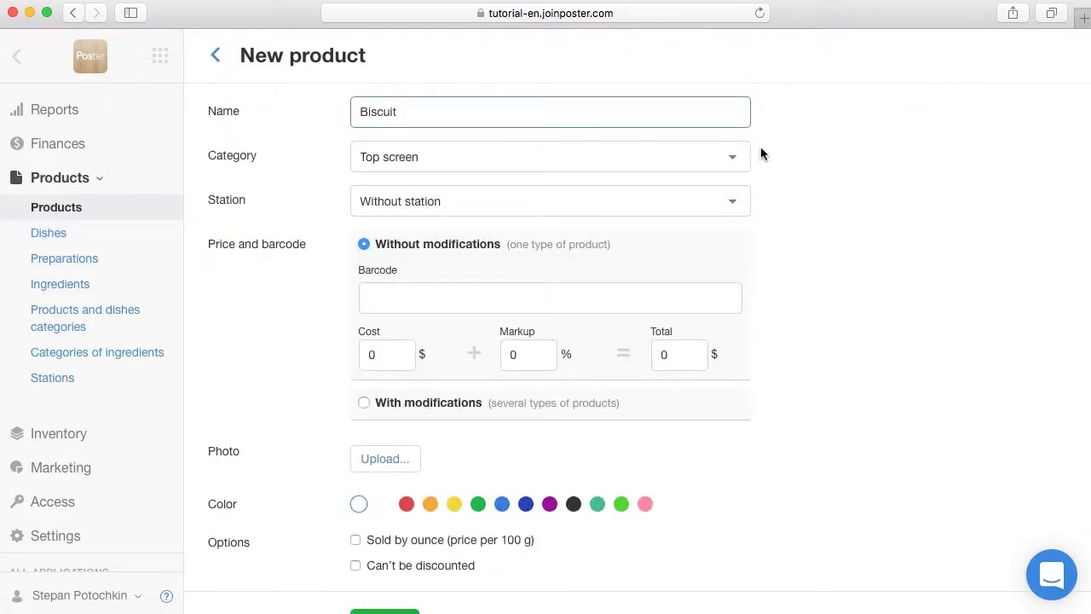
{"action": "left_click", "coordinate": [740, 158]}
{"action": "left_click", "coordinate": [718, 252]}
{"action": "left_click", "coordinate": [723, 214]}
{"action": "left_click", "coordinate": [718, 242]}
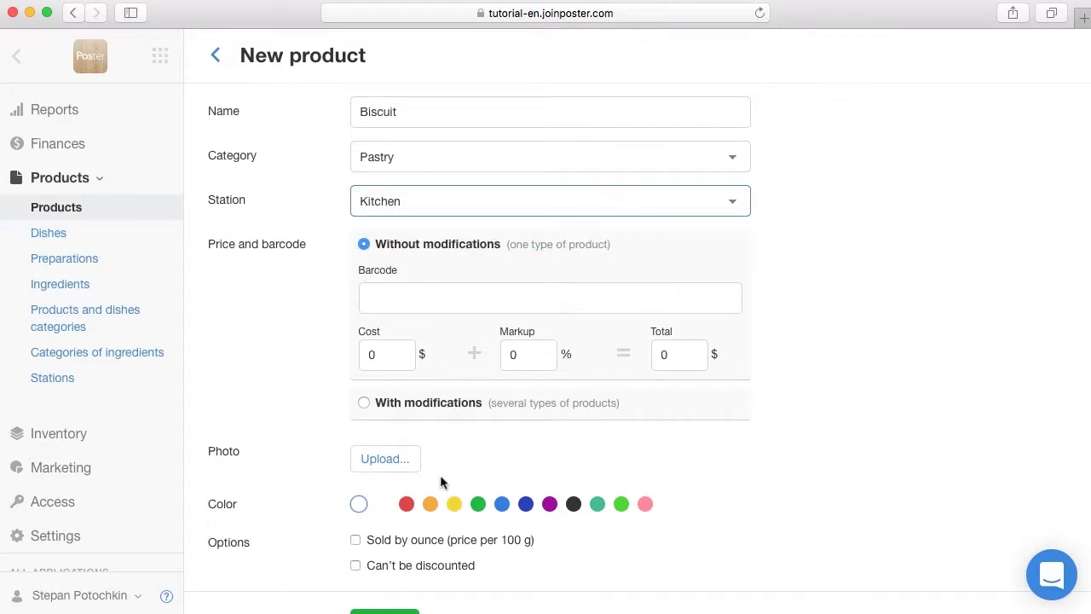
{"action": "left_click", "coordinate": [356, 539]}
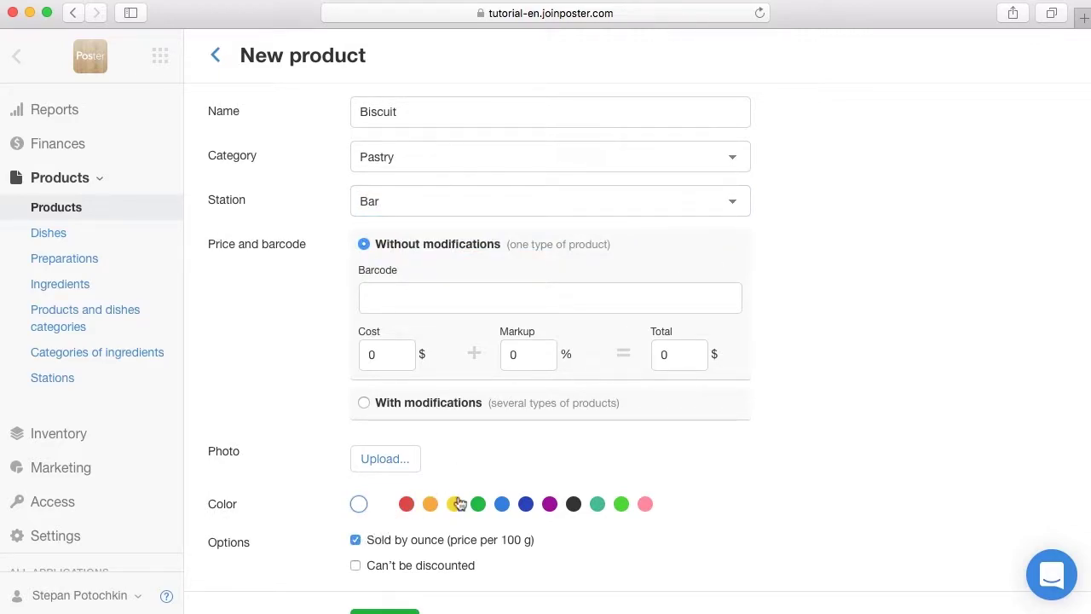
- Price Biscuit at $0.5, attach Biscuit.jpg, and save it
{"action": "left_click", "coordinate": [675, 358]}
{"action": "type", "text": ".5"}
{"action": "left_click", "coordinate": [407, 460]}
{"action": "left_click", "coordinate": [448, 86]}
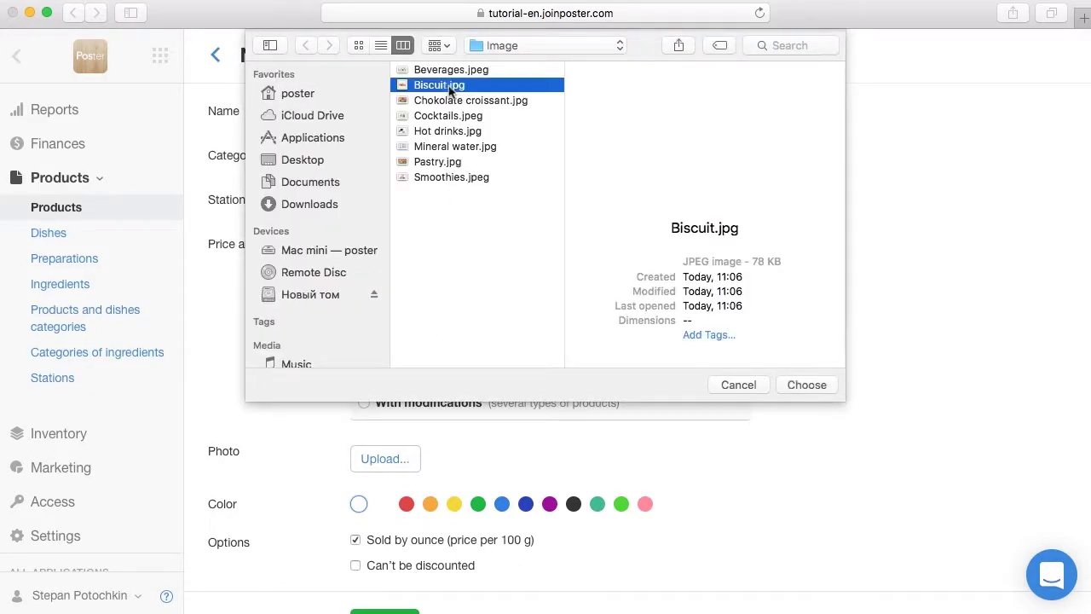
{"action": "left_click", "coordinate": [805, 386]}
{"action": "scroll", "coordinate": [801, 391], "scroll_direction": "down", "scroll_amount": 2}
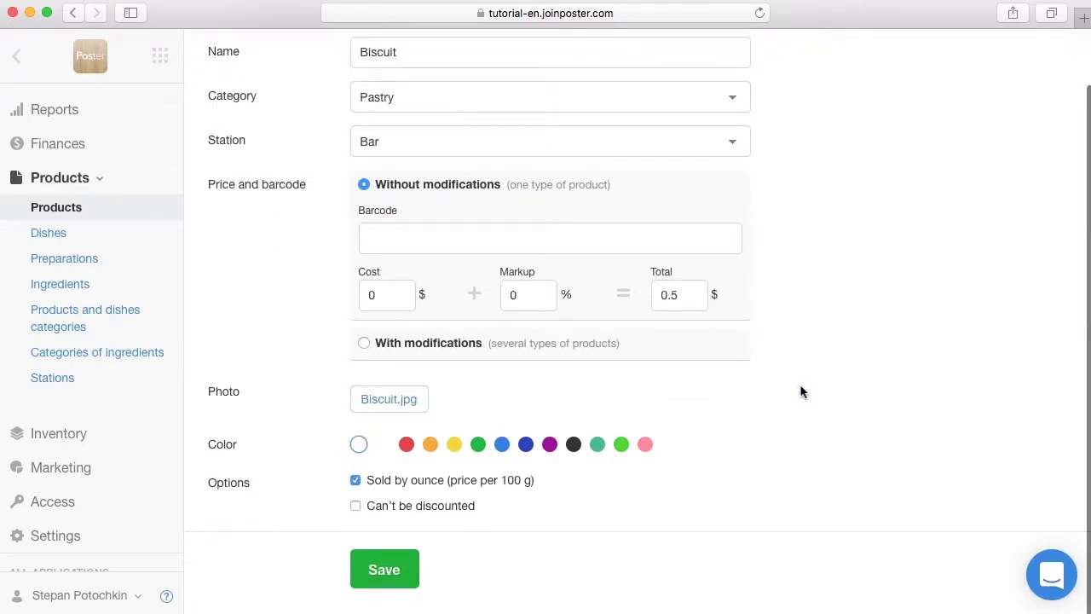
{"action": "left_click", "coordinate": [397, 566]}
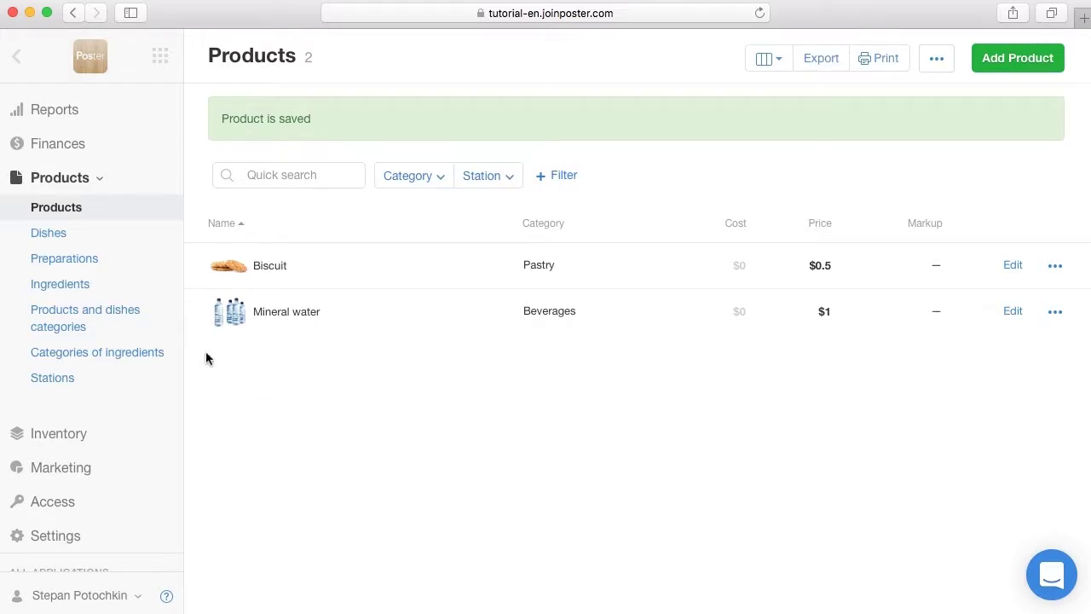
- Add and save a Flour ingredient measured in kg, then go to Preparations
{"action": "left_click", "coordinate": [76, 287]}
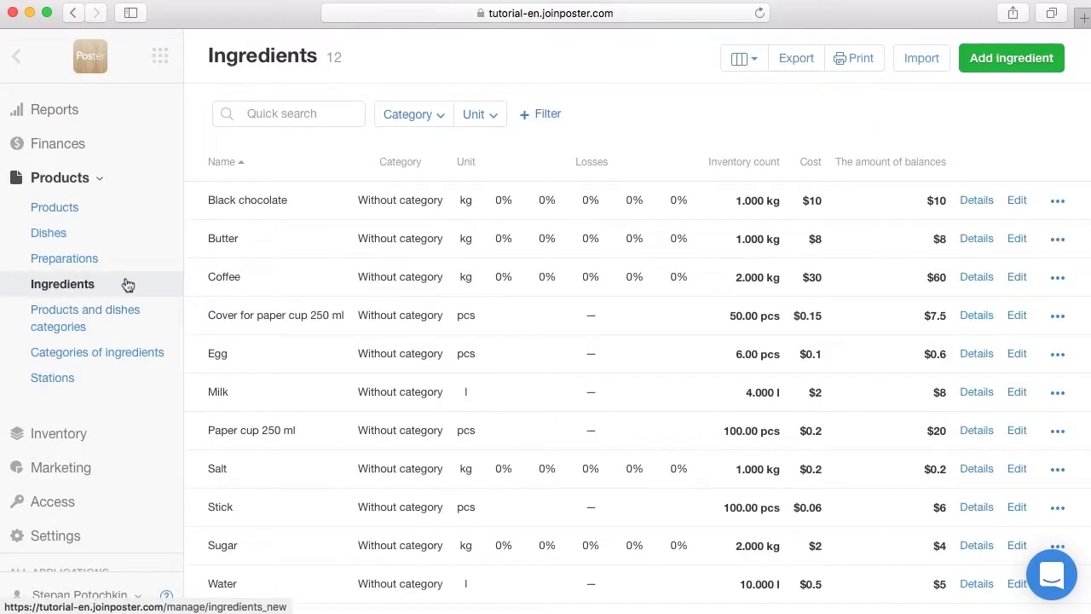
{"action": "left_click", "coordinate": [980, 67]}
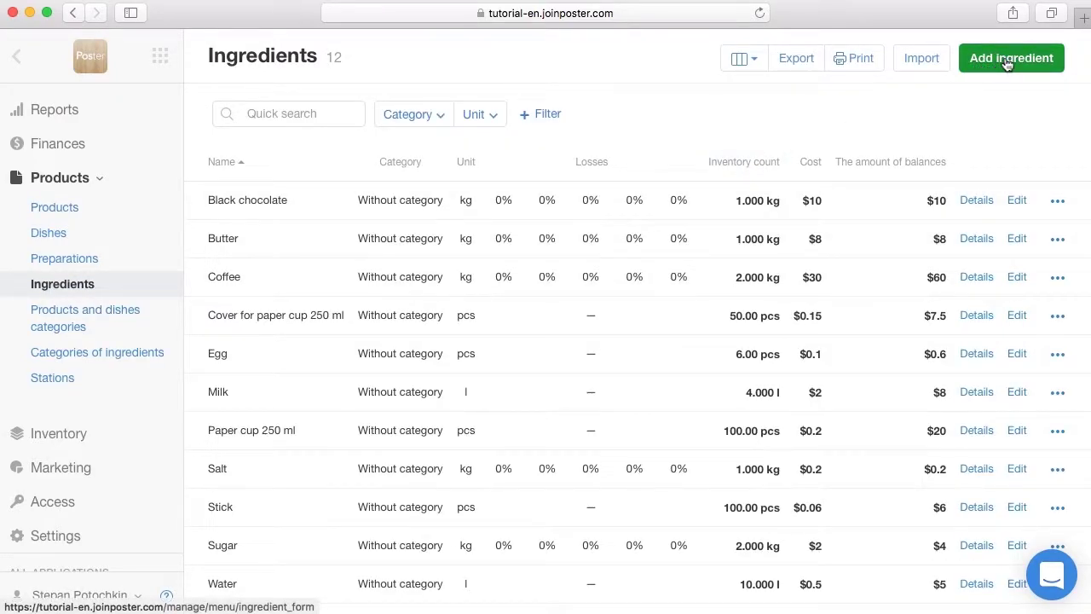
{"action": "type", "text": "Flour"}
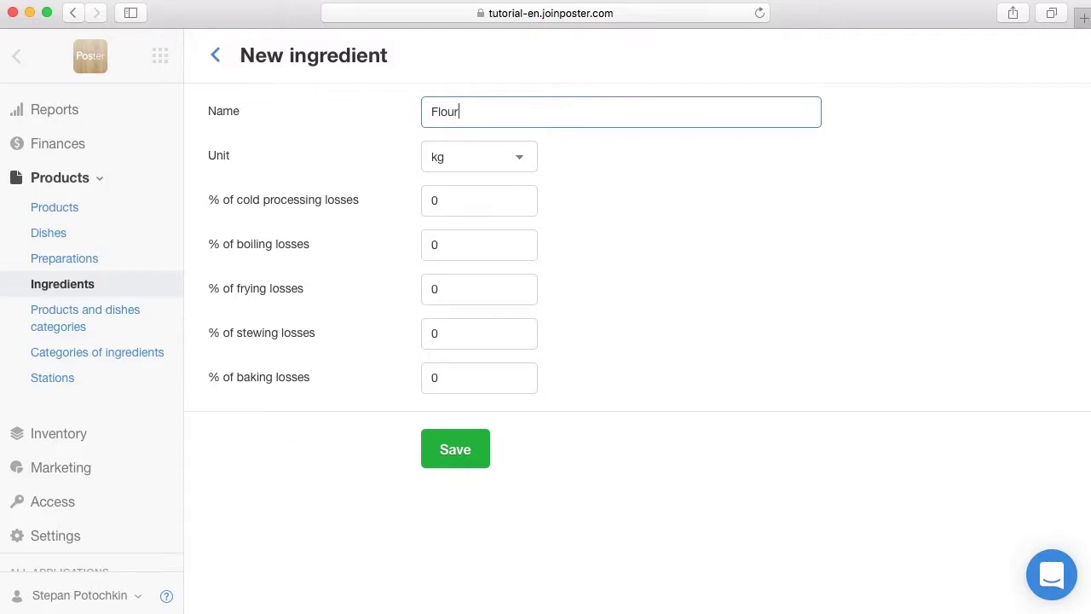
{"action": "left_click", "coordinate": [524, 159]}
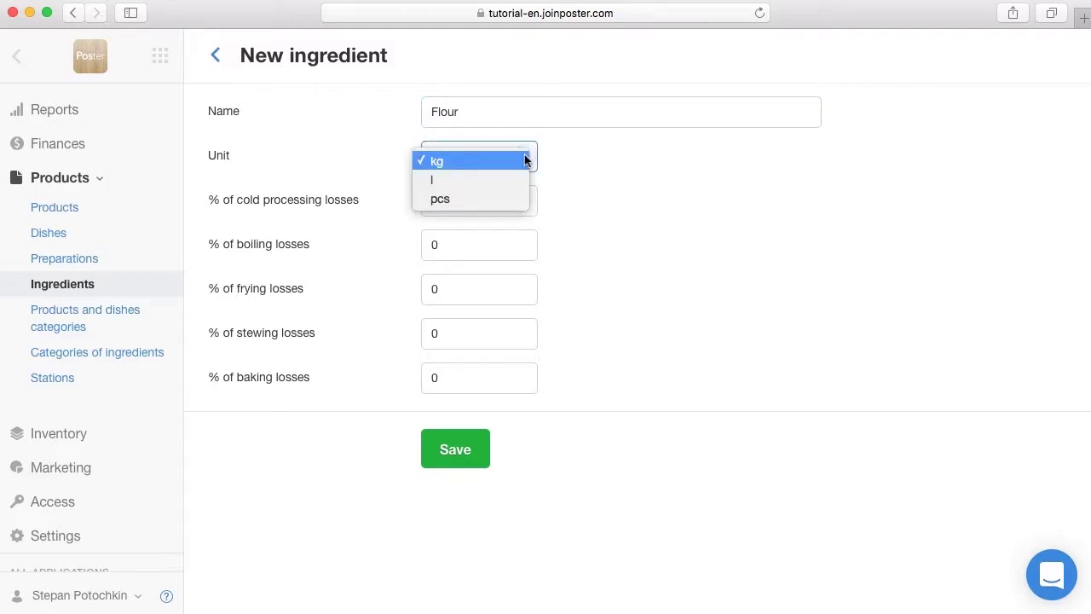
{"action": "left_click", "coordinate": [524, 160]}
{"action": "left_click", "coordinate": [445, 449]}
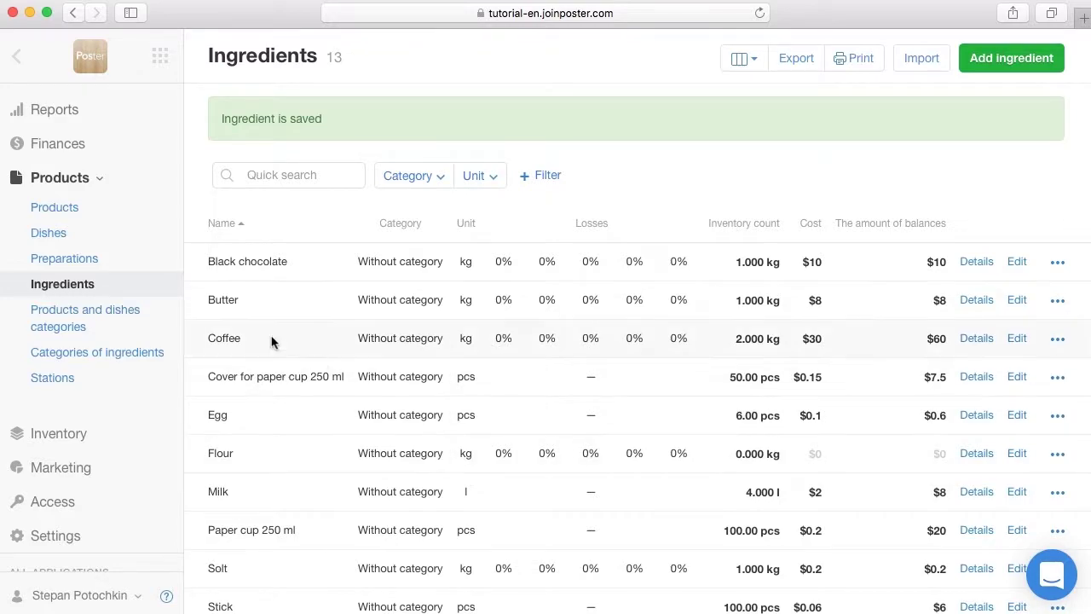
{"action": "left_click", "coordinate": [73, 258]}
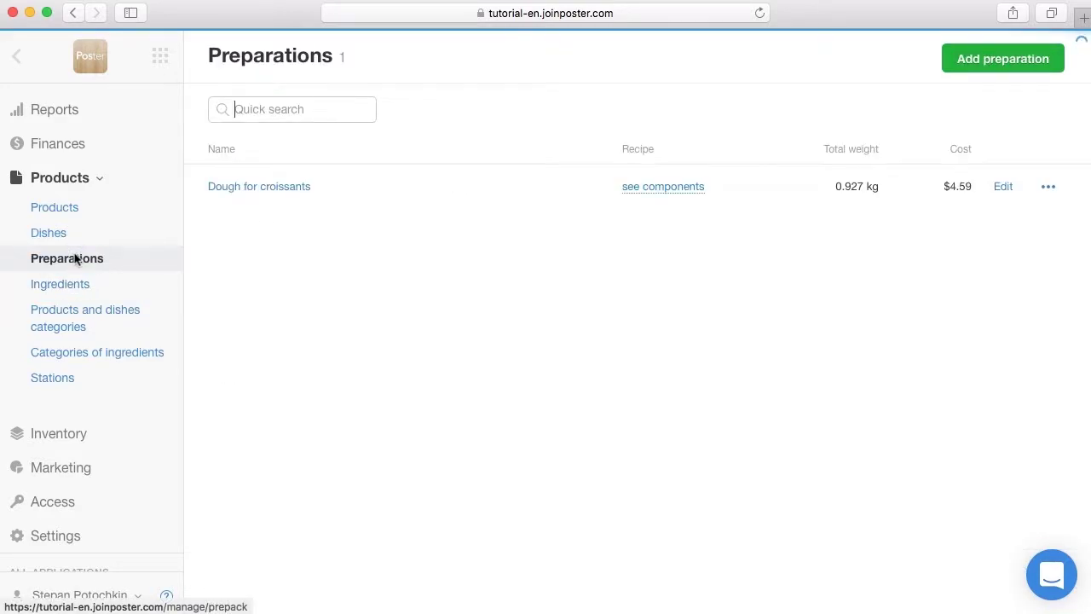
- Name a new preparation Croissant dough and add Flour 580 g and Yeast 20 g
{"action": "left_click", "coordinate": [969, 69]}
{"action": "type", "text": "Croissant dough"}
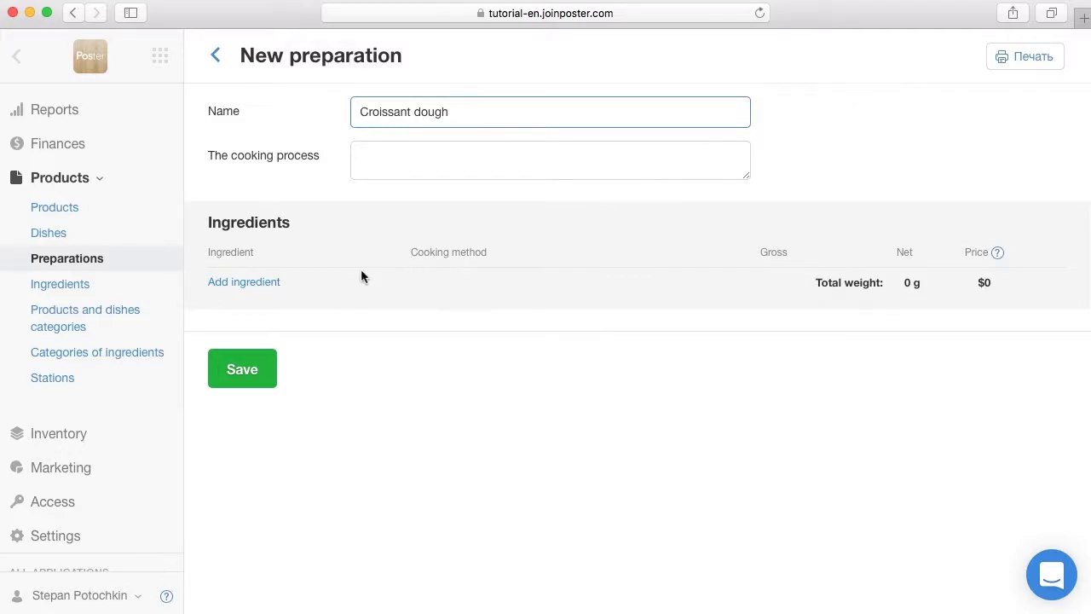
{"action": "left_click", "coordinate": [263, 283]}
{"action": "left_click", "coordinate": [265, 287]}
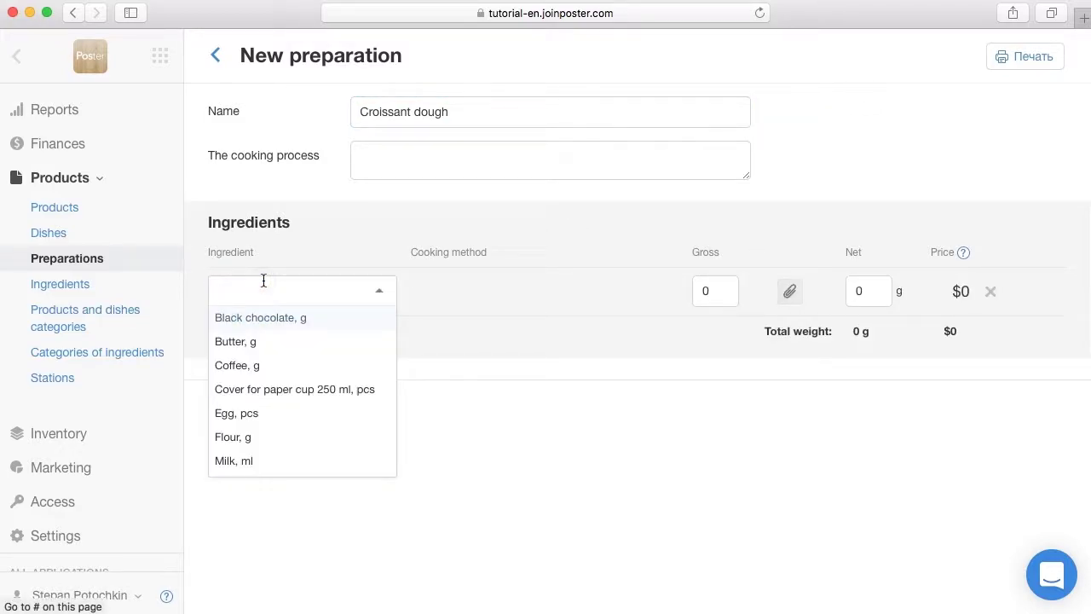
{"action": "type", "text": "f"}
{"action": "left_click", "coordinate": [267, 318]}
{"action": "type", "text": "580"}
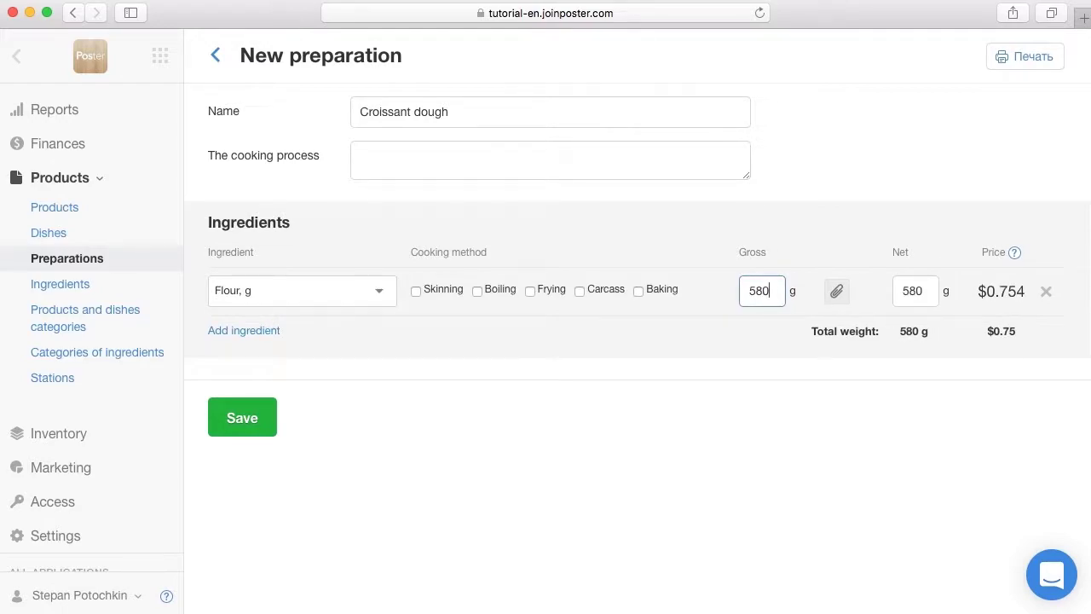
{"action": "left_click", "coordinate": [256, 331]}
{"action": "type", "text": "y"}
{"action": "left_click", "coordinate": [264, 363]}
{"action": "type", "text": "20"}
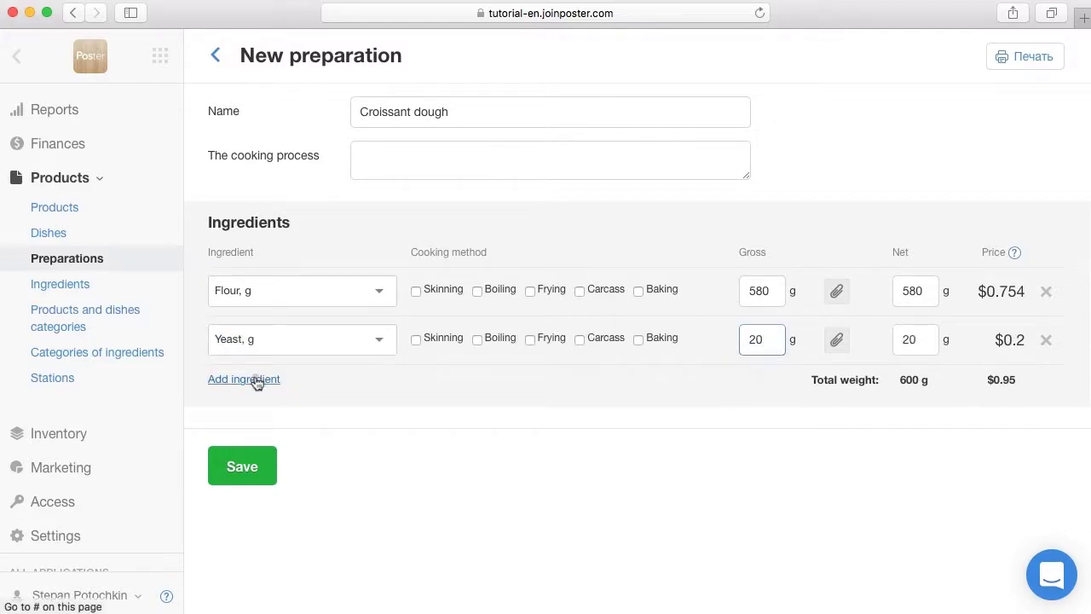
- Add Water 112 ml, Sugar 50 g, Salt 13 g and Milk 175 ml to the dough
{"action": "left_click", "coordinate": [255, 379]}
{"action": "type", "text": "w"}
{"action": "left_click", "coordinate": [254, 415]}
{"action": "type", "text": "112"}
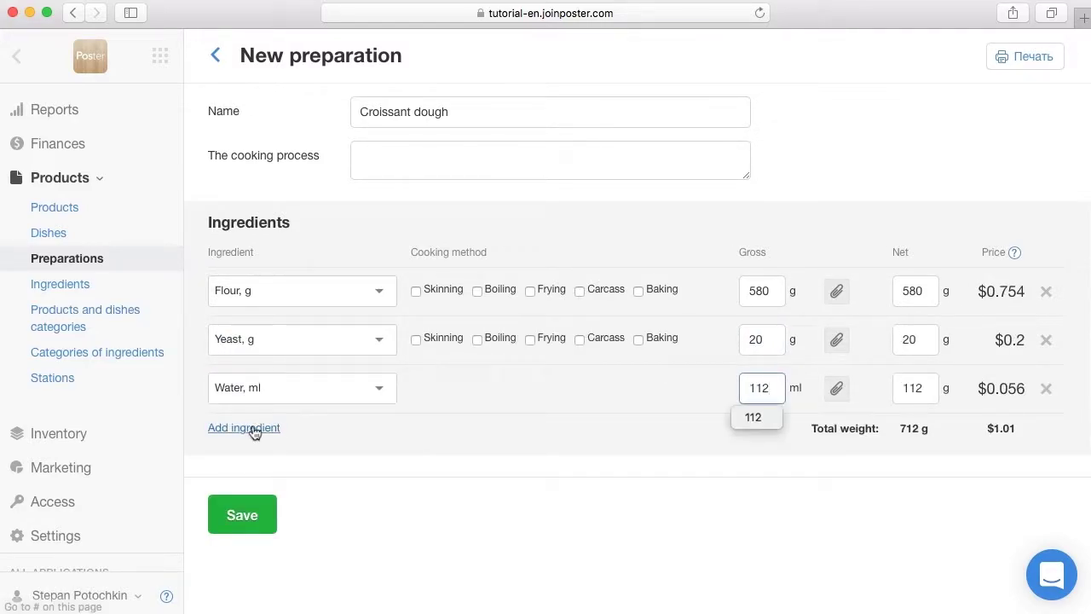
{"action": "left_click", "coordinate": [254, 427]}
{"action": "type", "text": "s"}
{"action": "left_click", "coordinate": [249, 485]}
{"action": "type", "text": "50"}
{"action": "left_click", "coordinate": [249, 480]}
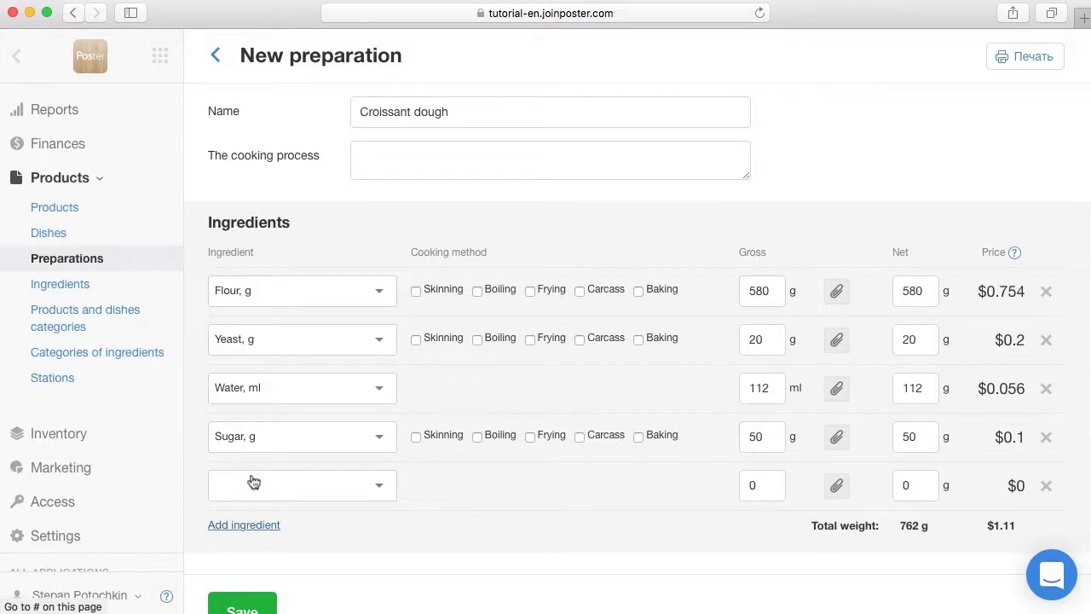
{"action": "type", "text": "s"}
{"action": "left_click", "coordinate": [232, 512]}
{"action": "type", "text": "13"}
{"action": "left_click", "coordinate": [236, 522]}
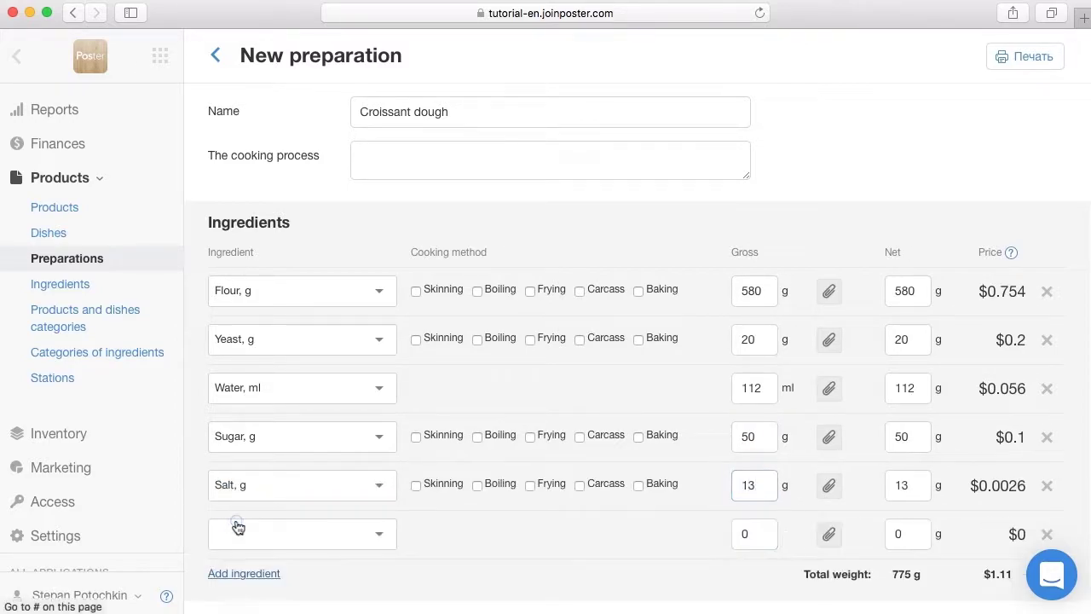
{"action": "type", "text": "ml"}
{"action": "left_click", "coordinate": [237, 557]}
{"action": "type", "text": "175"}
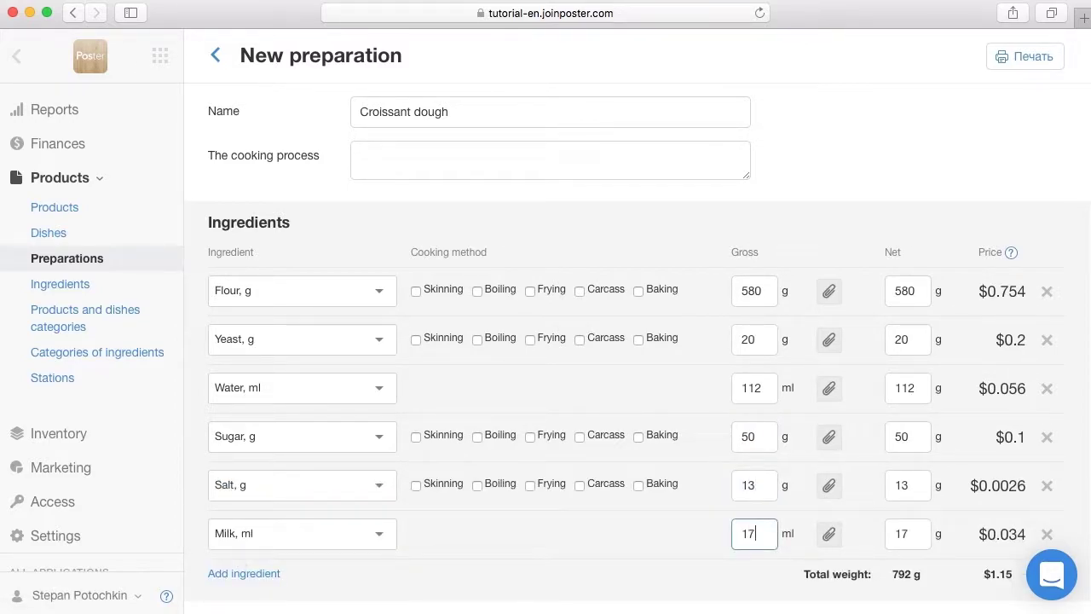
- Add Butter 460 g and Egg 2 pcs to the dough recipe
{"action": "left_click", "coordinate": [238, 569]}
{"action": "type", "text": "b"}
{"action": "scroll", "coordinate": [256, 512], "scroll_direction": "down", "scroll_amount": 2}
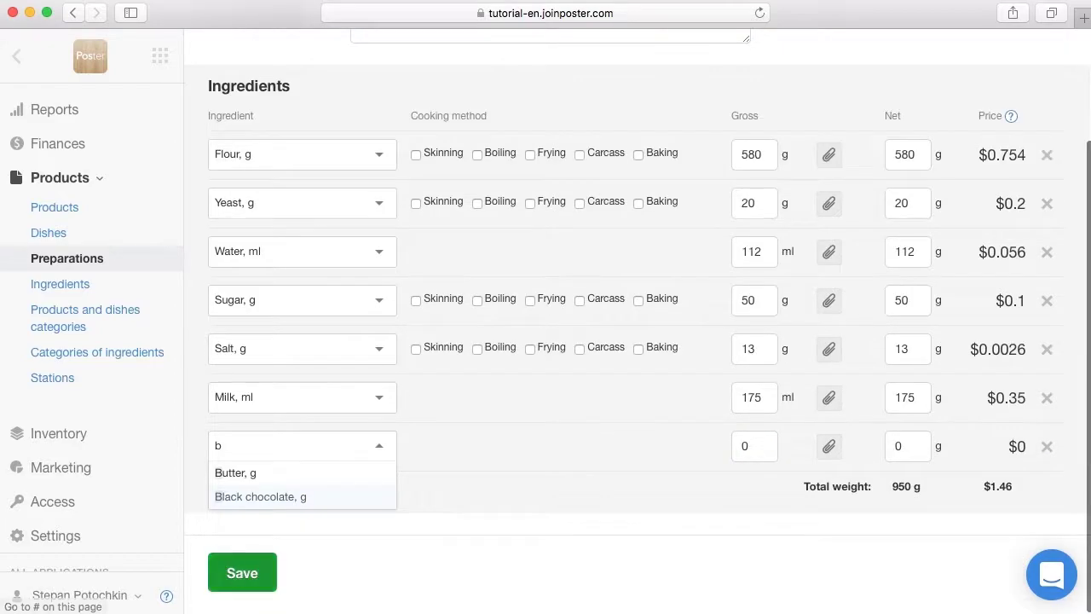
{"action": "left_click", "coordinate": [232, 471]}
{"action": "type", "text": "460"}
{"action": "left_click", "coordinate": [229, 487]}
{"action": "type", "text": "e"}
{"action": "left_click", "coordinate": [236, 519]}
{"action": "type", "text": "2"}
{"action": "scroll", "coordinate": [236, 521], "scroll_direction": "down", "scroll_amount": 1}
- Save Croissant dough, review its components, and go to the Dishes list
{"action": "left_click", "coordinate": [238, 568]}
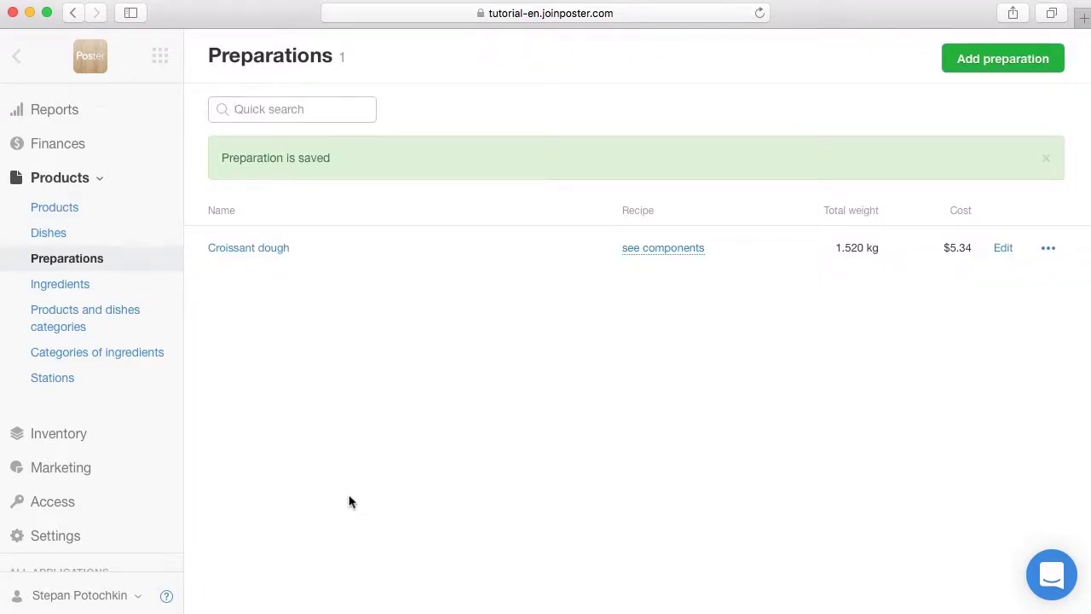
{"action": "left_click", "coordinate": [648, 256]}
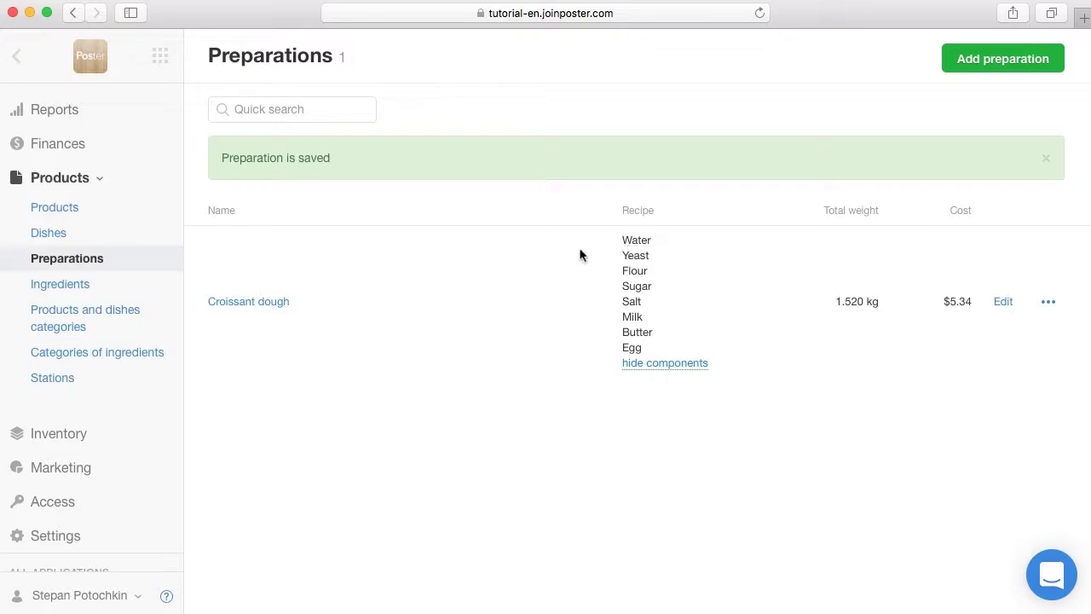
{"action": "left_click", "coordinate": [55, 235]}
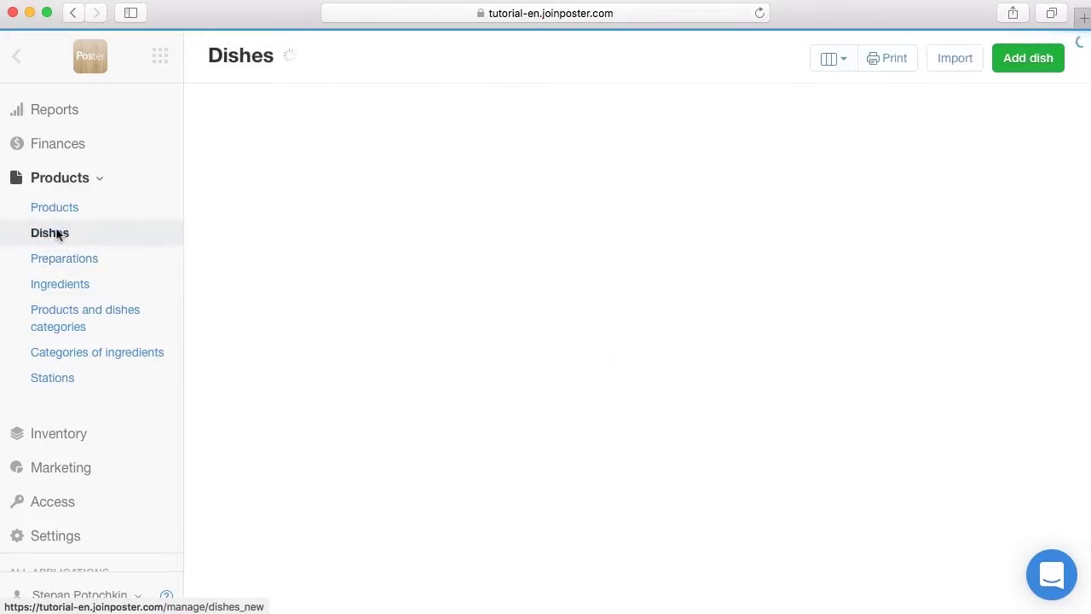
- Name a new dish Chocolate croissant in Pastry at Kitchen, with Chocolate croissant.jpg attached
{"action": "left_click", "coordinate": [1021, 66]}
{"action": "type", "text": "Choc"}
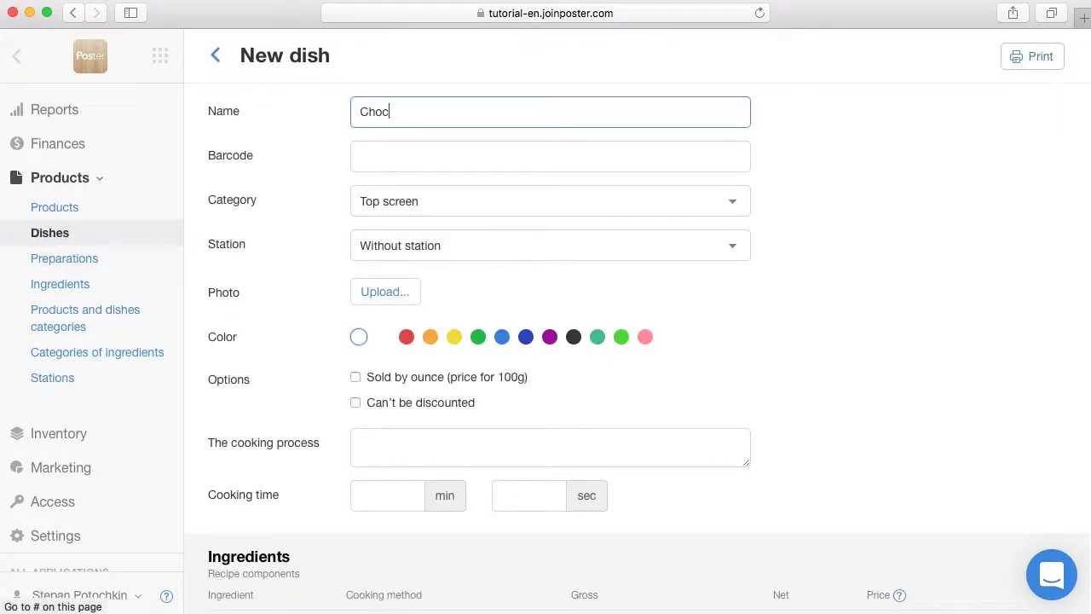
{"action": "type", "text": "olate croissant"}
{"action": "left_click", "coordinate": [730, 209]}
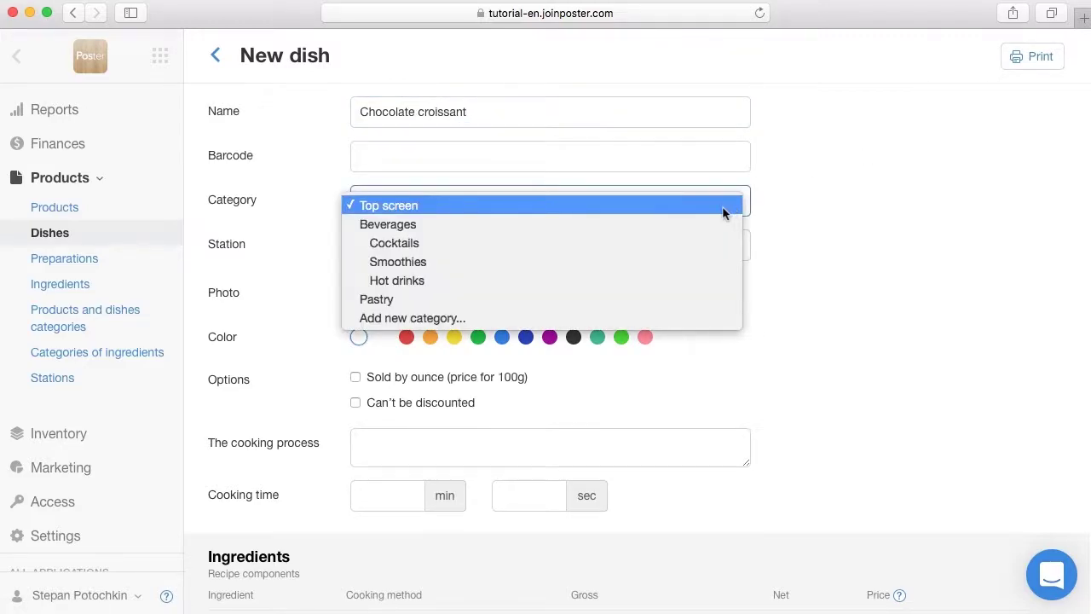
{"action": "left_click", "coordinate": [713, 298]}
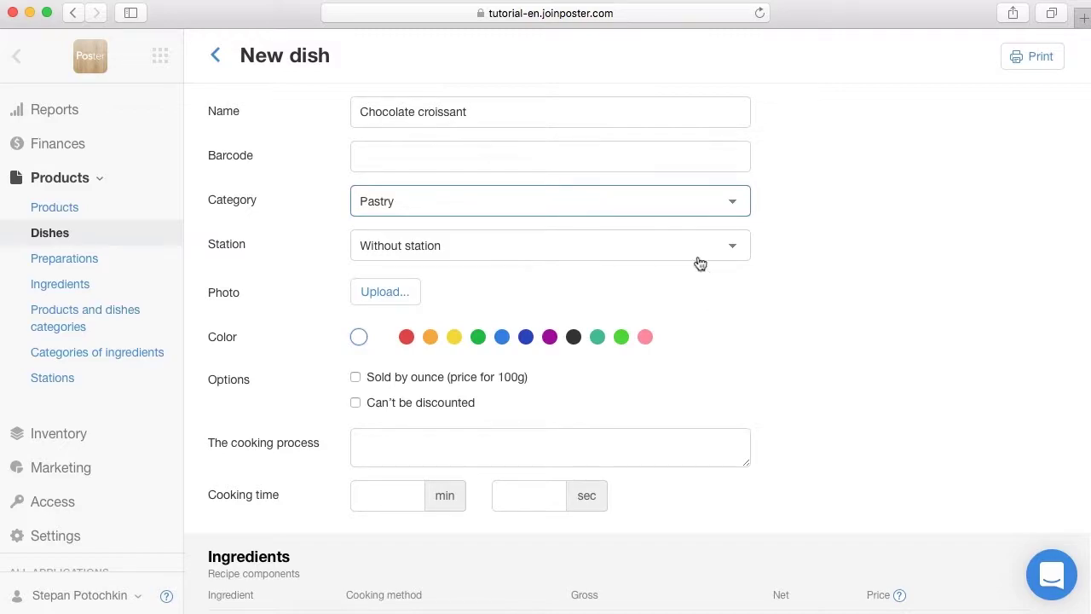
{"action": "left_click", "coordinate": [691, 246]}
{"action": "left_click", "coordinate": [685, 287]}
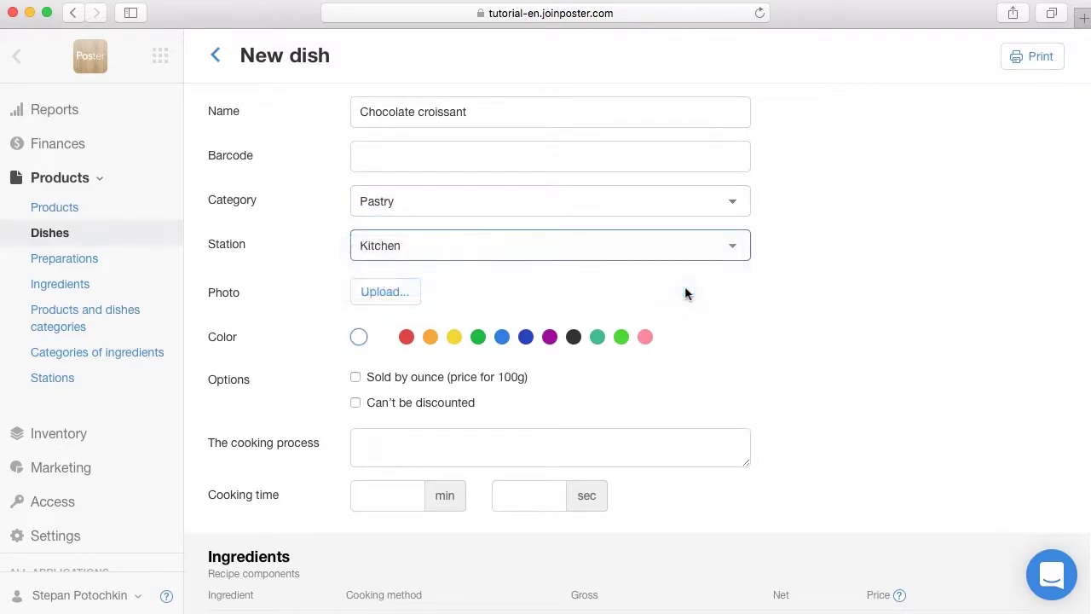
{"action": "left_click", "coordinate": [384, 292]}
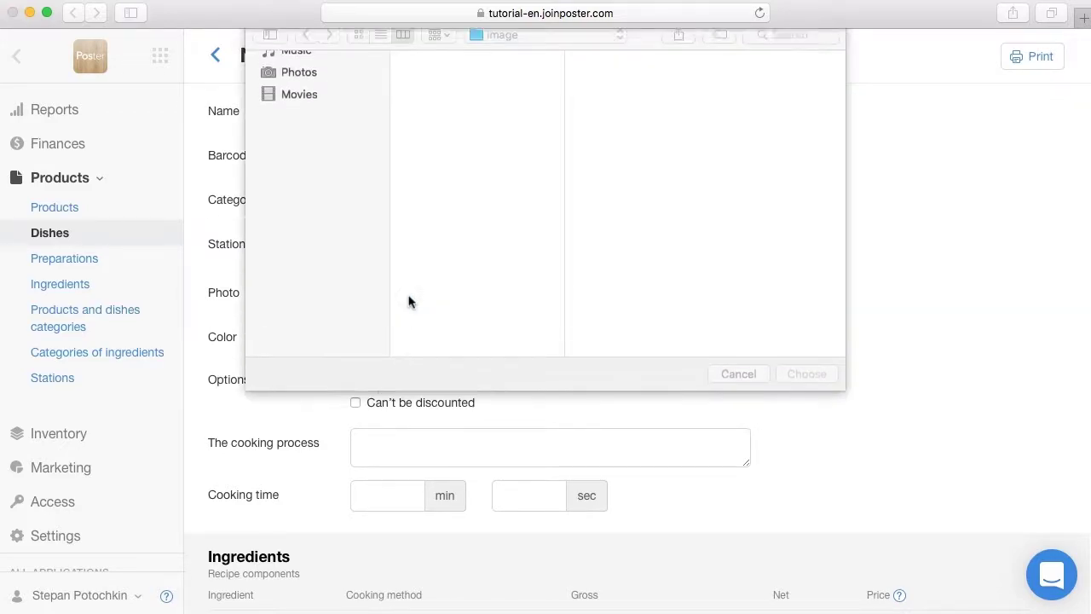
{"action": "left_click", "coordinate": [453, 104]}
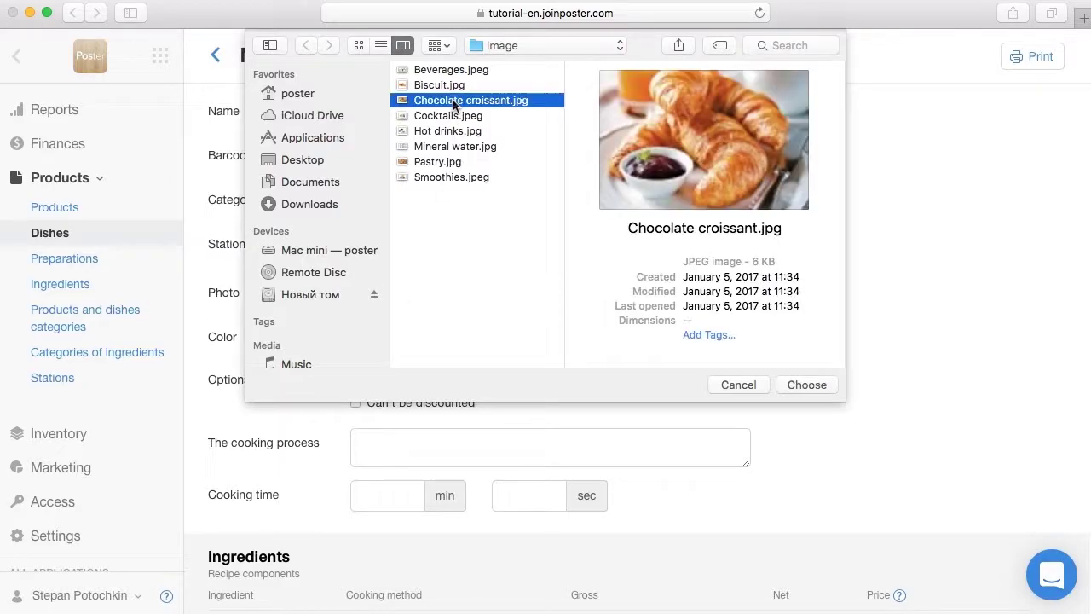
{"action": "left_click", "coordinate": [805, 385]}
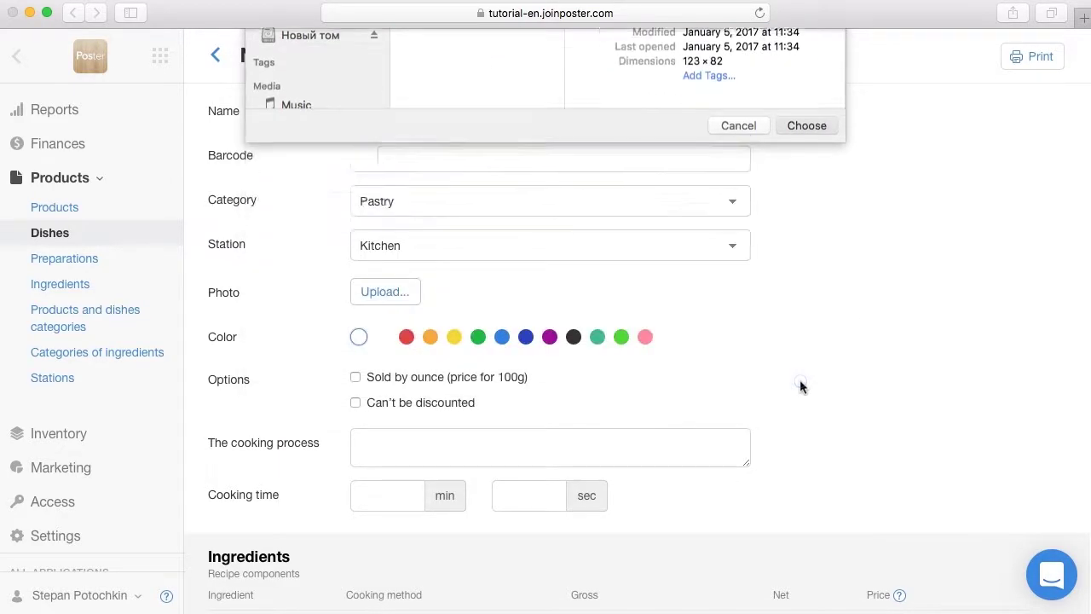
{"action": "scroll", "coordinate": [801, 388], "scroll_direction": "down", "scroll_amount": 5}
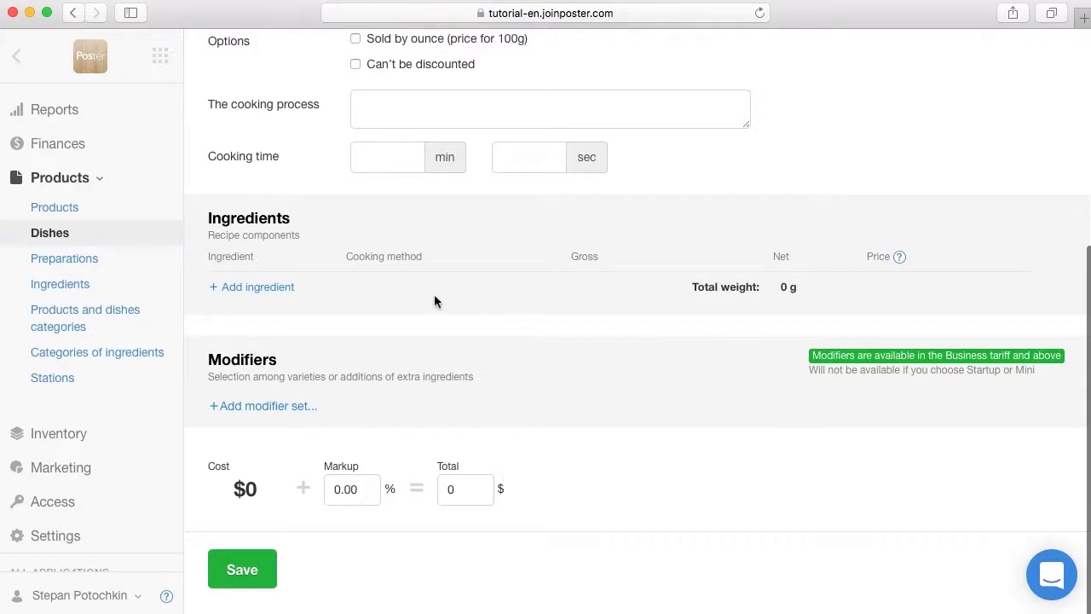
- Add Croissant dough to the recipe at 125 g gross and 100 g net
{"action": "left_click", "coordinate": [281, 287]}
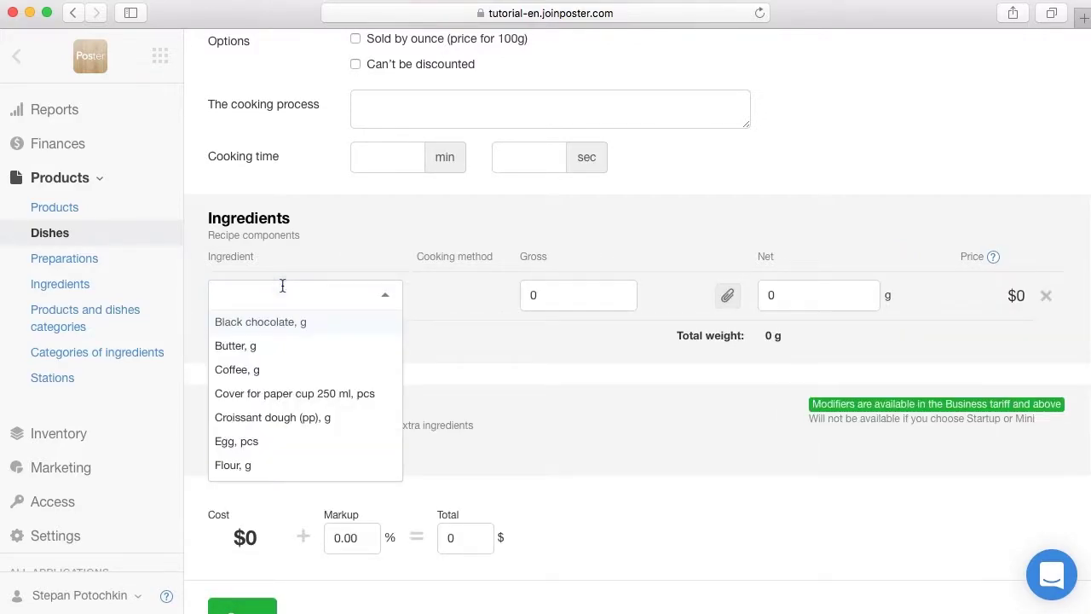
{"action": "left_click", "coordinate": [283, 417]}
{"action": "type", "text": "125"}
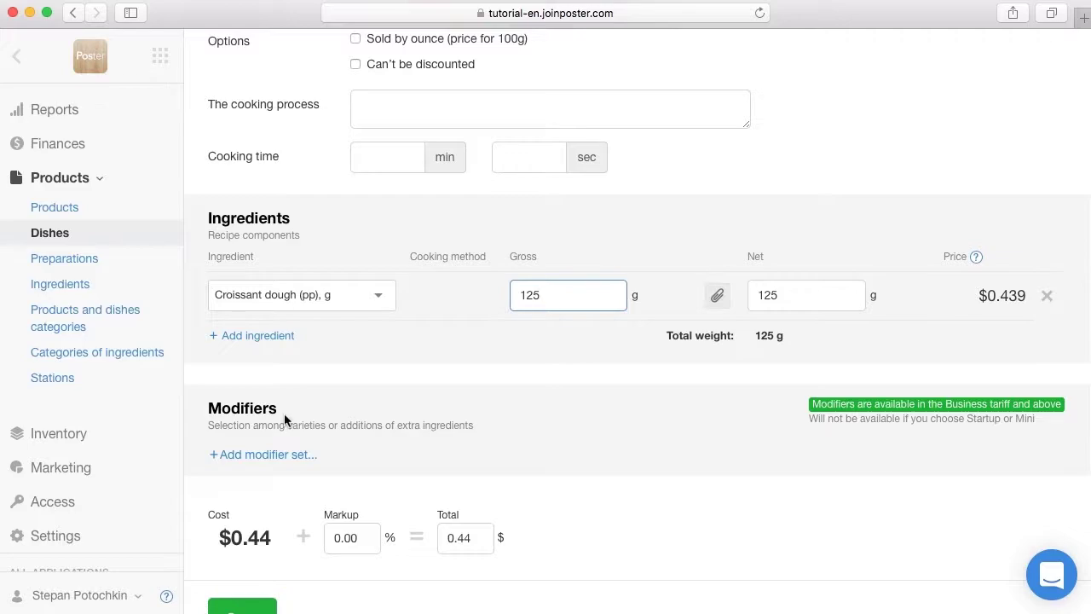
{"action": "left_click", "coordinate": [718, 299]}
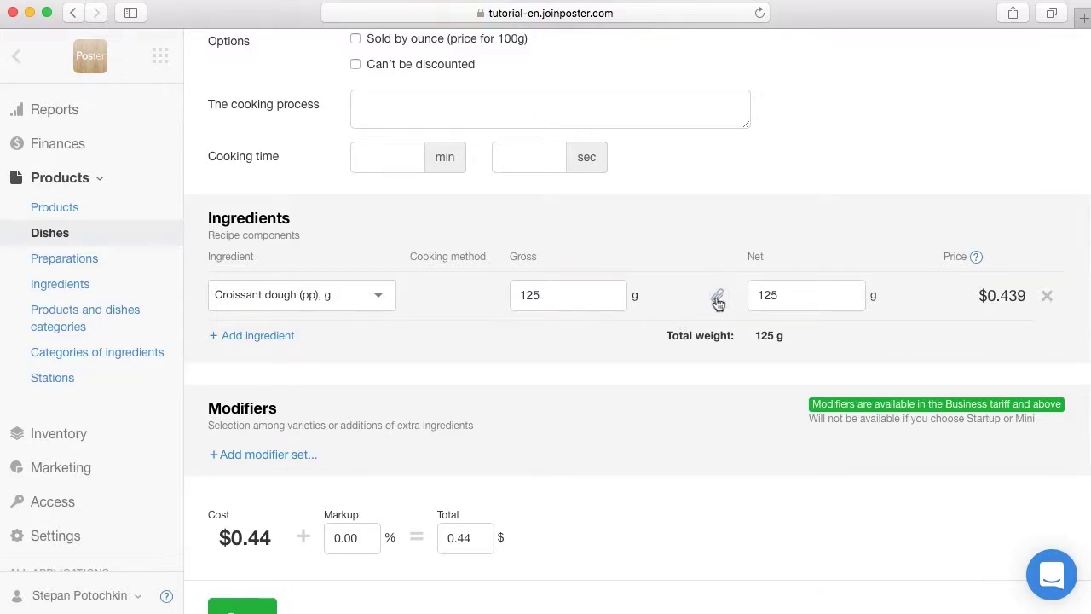
{"action": "left_click", "coordinate": [782, 294]}
{"action": "key", "text": "BackSpace"}
{"action": "key", "text": "BackSpace"}
{"action": "type", "text": "00"}
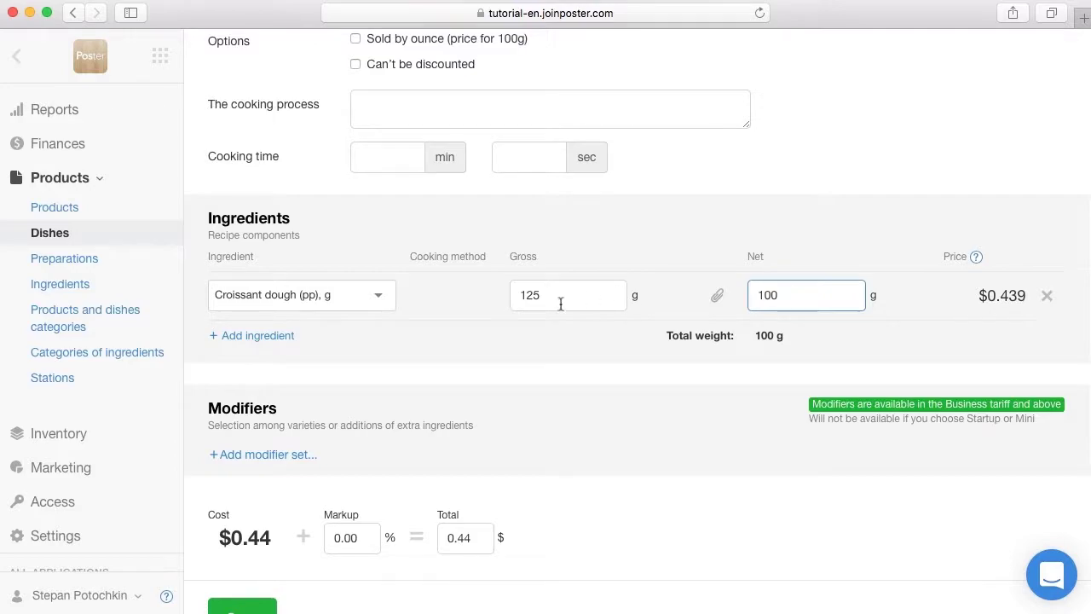
- Add 30 g Black chocolate, set the total price to $3, and save the dish
{"action": "left_click", "coordinate": [277, 337]}
{"action": "left_click", "coordinate": [275, 342]}
{"action": "type", "text": "ch"}
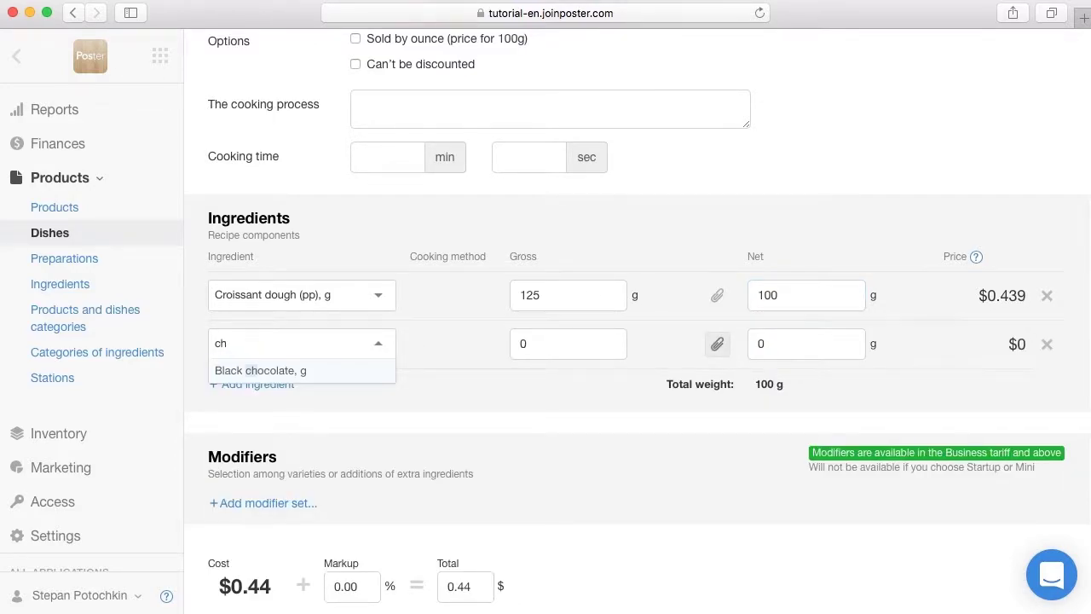
{"action": "left_click", "coordinate": [282, 370]}
{"action": "type", "text": "30"}
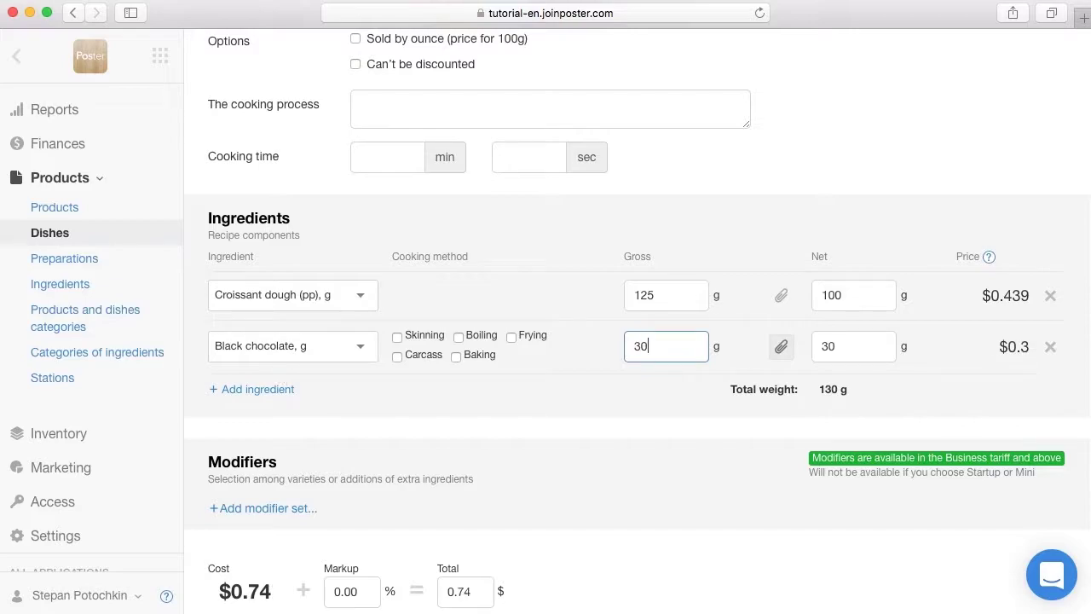
{"action": "scroll", "coordinate": [637, 341], "scroll_direction": "down", "scroll_amount": 3}
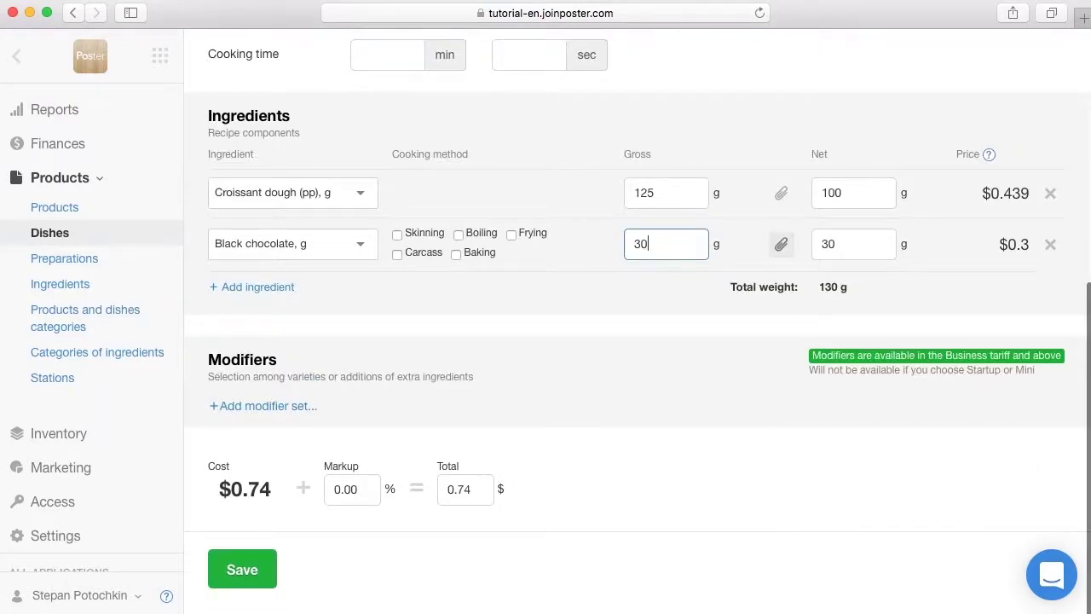
{"action": "double_click", "coordinate": [468, 488]}
{"action": "type", "text": "3"}
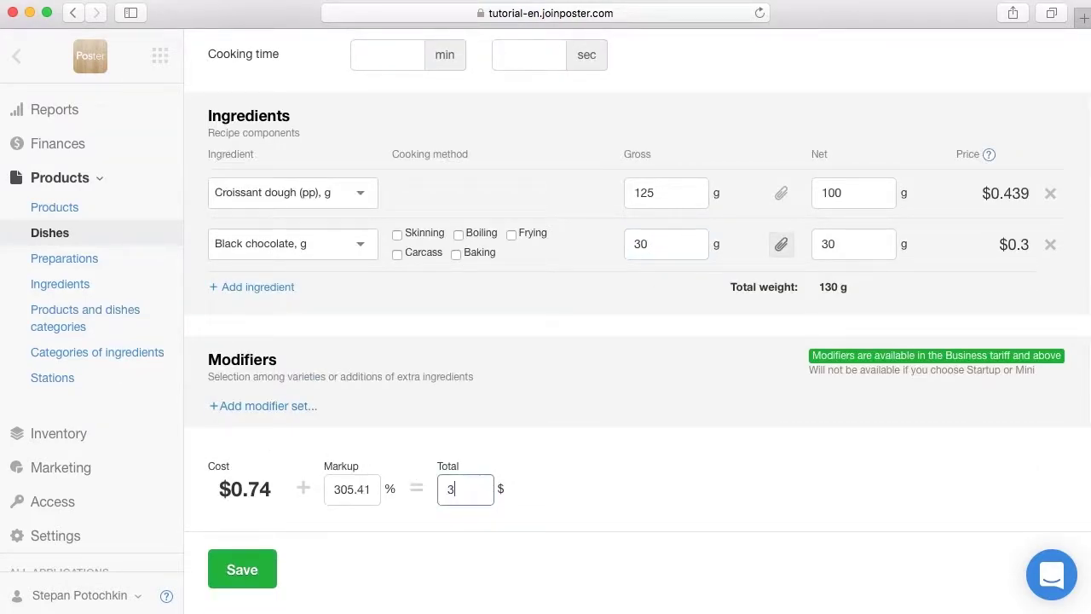
{"action": "left_click", "coordinate": [259, 561]}
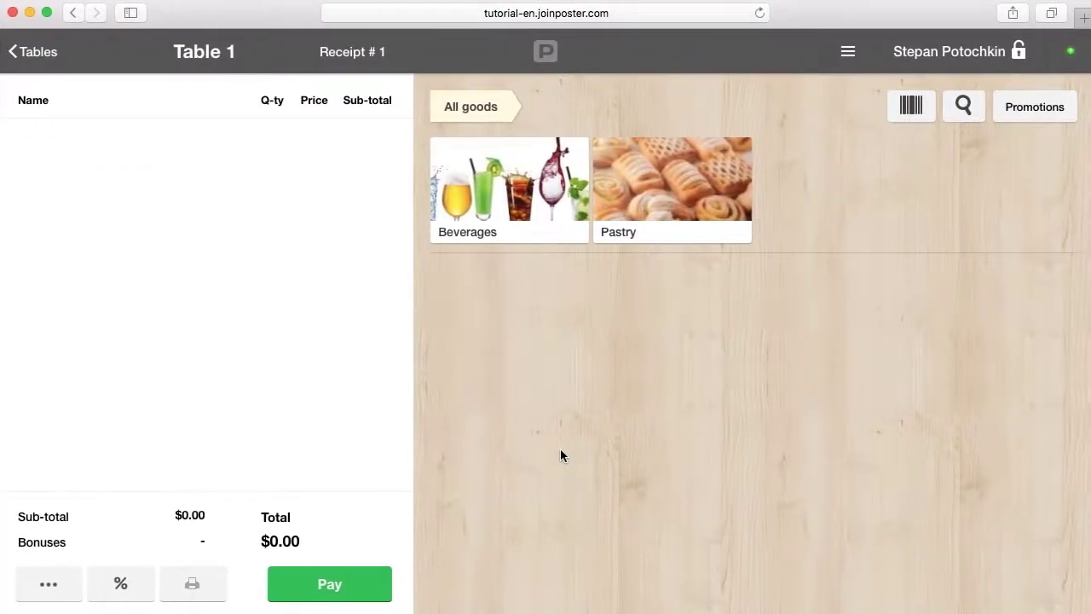
- From Pastry, add 500 g of Biscuit ($2.50) and one Chocolate croissant ($3) to the receipt
{"action": "left_click", "coordinate": [526, 217]}
{"action": "left_click", "coordinate": [472, 114]}
{"action": "left_click", "coordinate": [643, 179]}
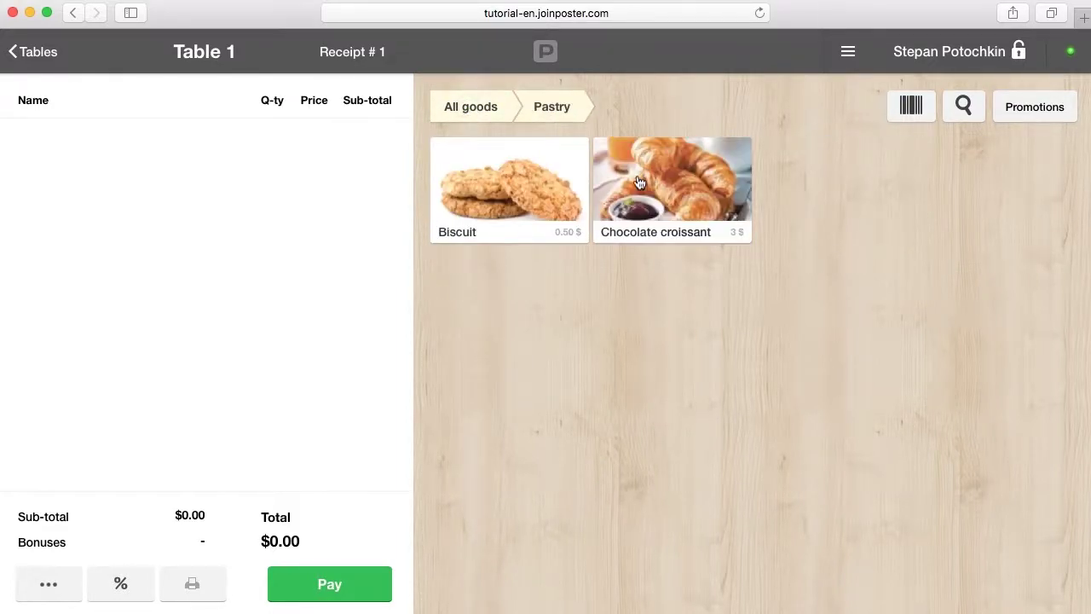
{"action": "left_click", "coordinate": [529, 185]}
{"action": "type", "text": "500"}
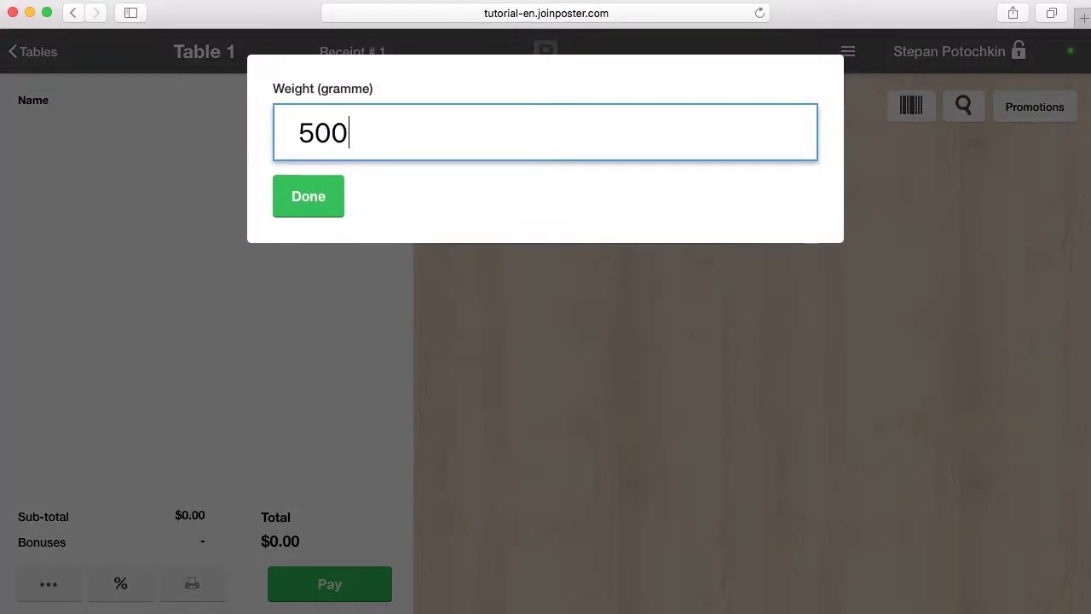
{"action": "left_click", "coordinate": [329, 199]}
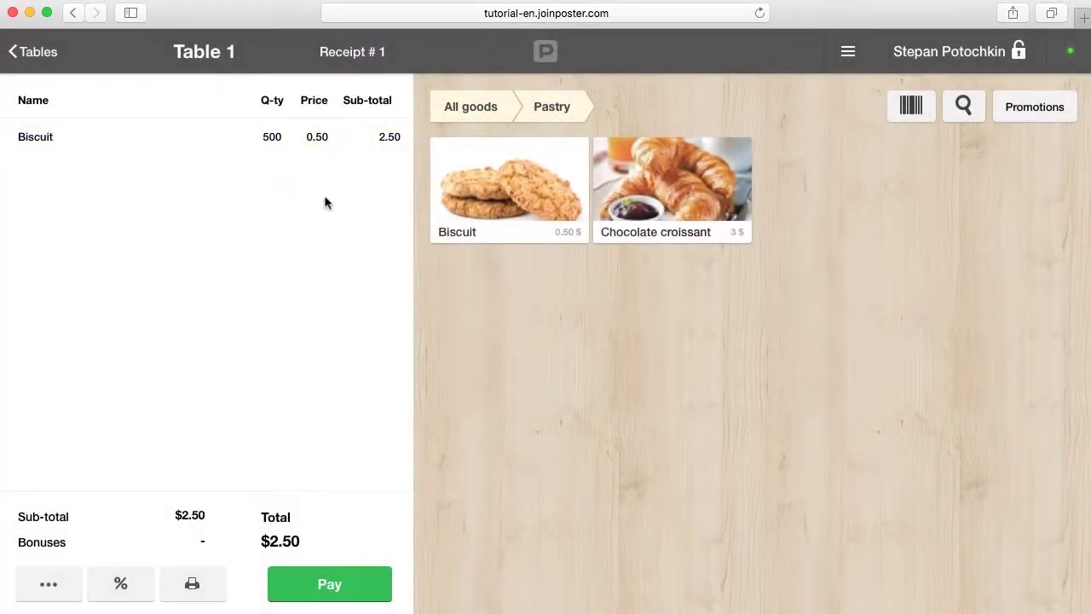
{"action": "left_click", "coordinate": [648, 198]}
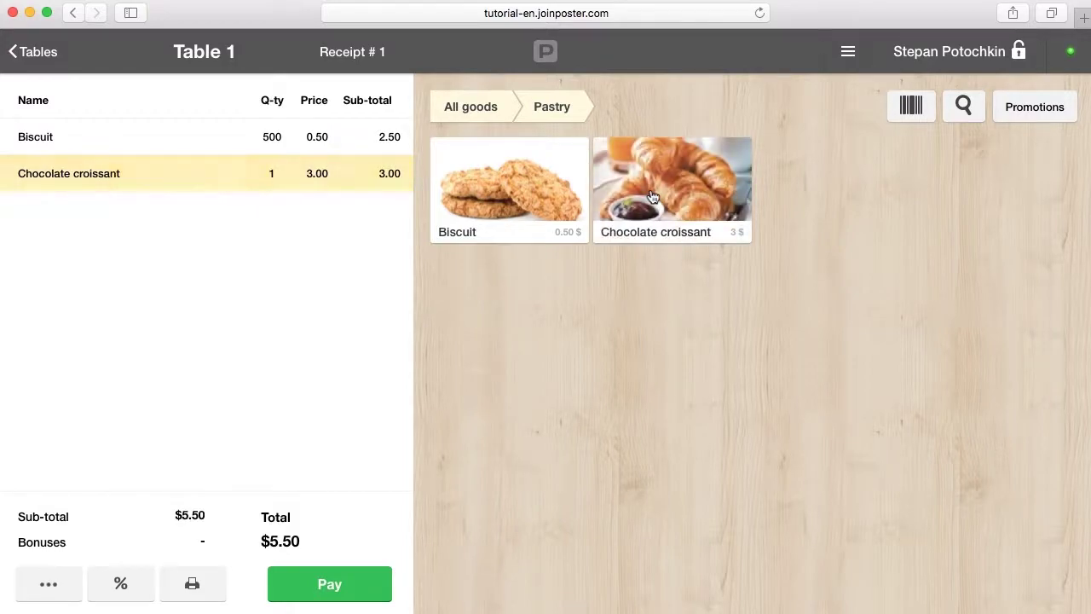